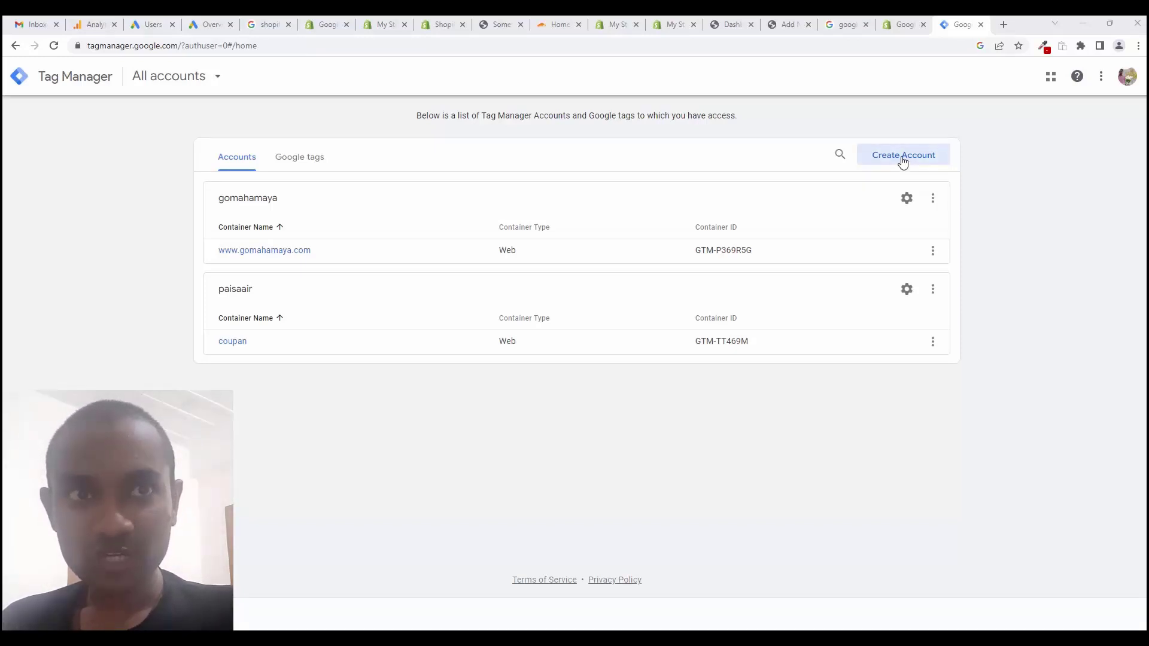
- Start a new Tag Manager account named "gomahamaya" with India as its country
{"action": "left_click", "coordinate": [902, 159]}
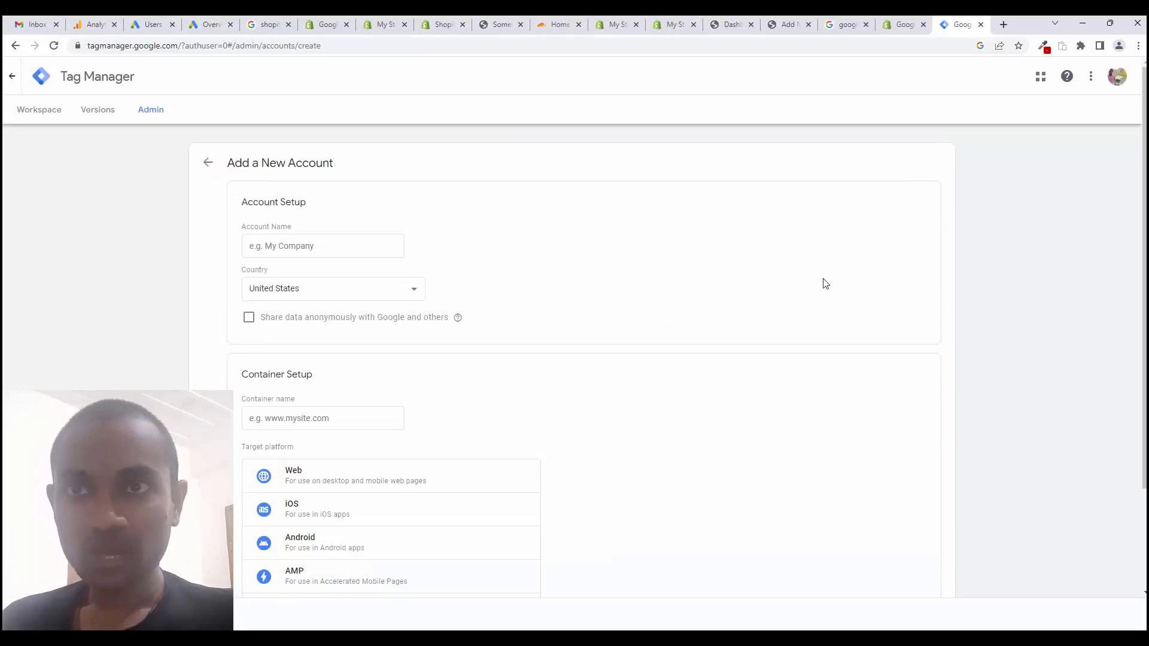
{"action": "left_click", "coordinate": [319, 251]}
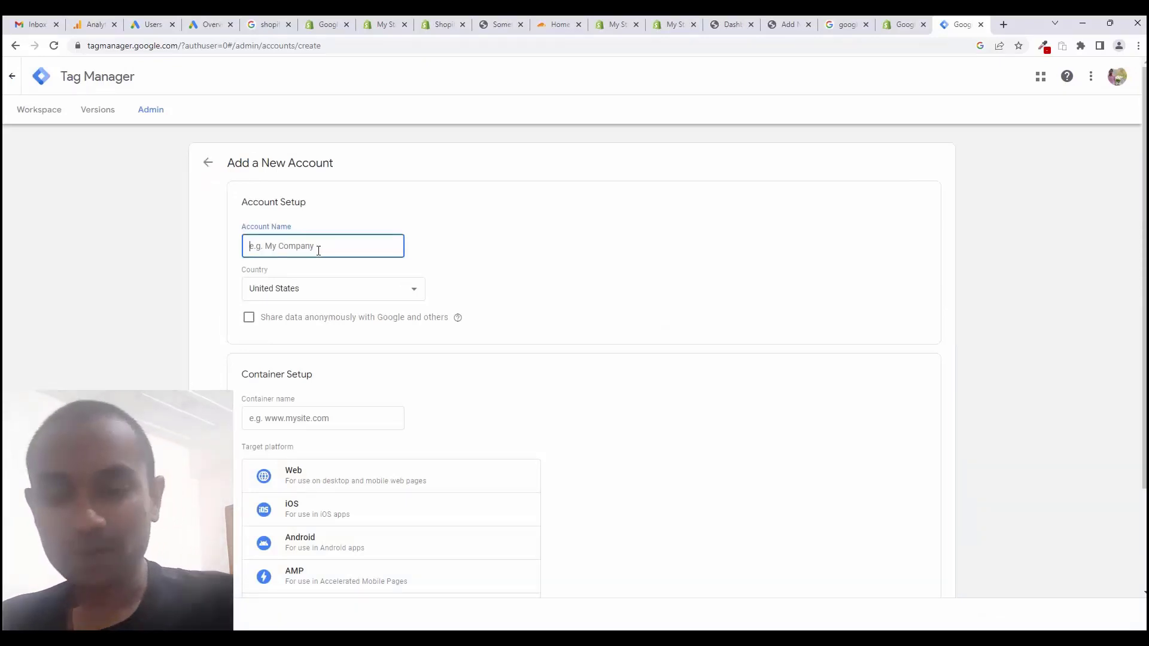
{"action": "type", "text": "gomahamaya"}
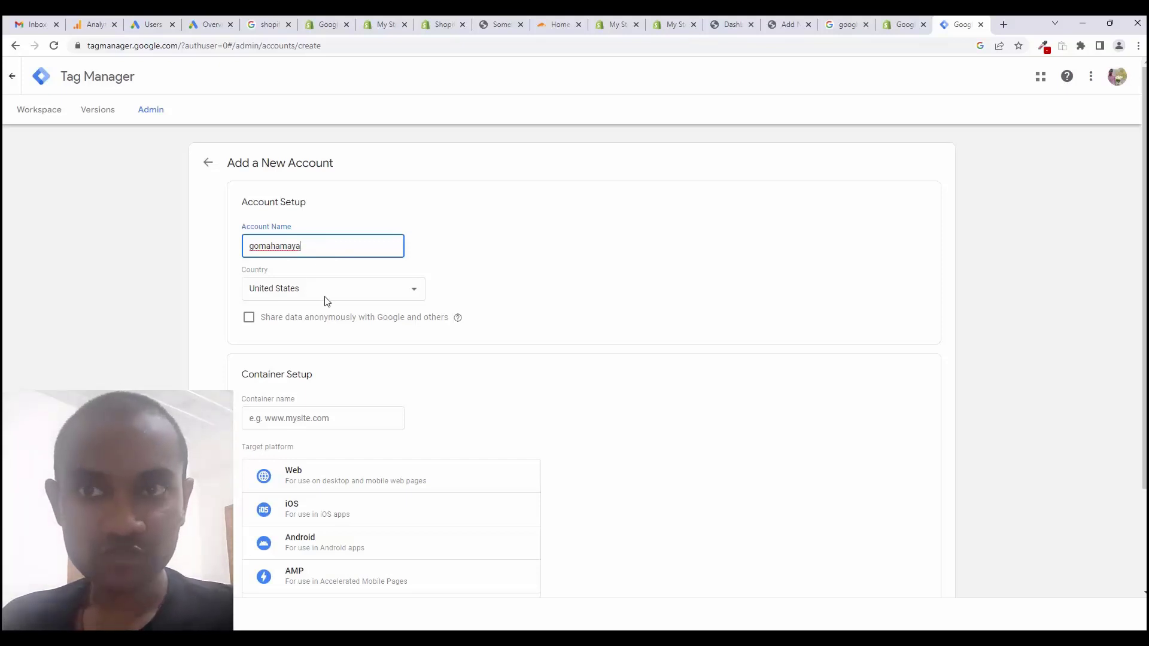
{"action": "left_click", "coordinate": [328, 302]}
{"action": "key", "text": "i"}
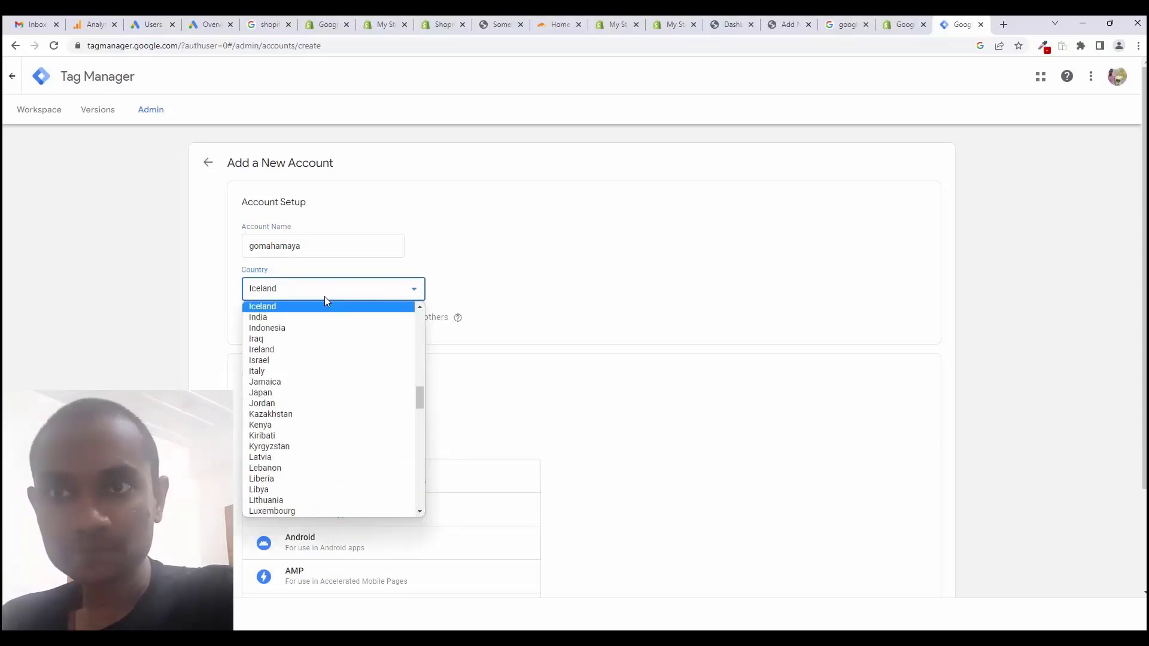
{"action": "key", "text": "n"}
{"action": "key", "text": "Return"}
- Copy the store's domain from the Shopify admin address and enter 8bdefd.myshopify.com as the container name in Tag Manager
{"action": "scroll", "coordinate": [305, 306], "scroll_direction": "down", "scroll_amount": 2}
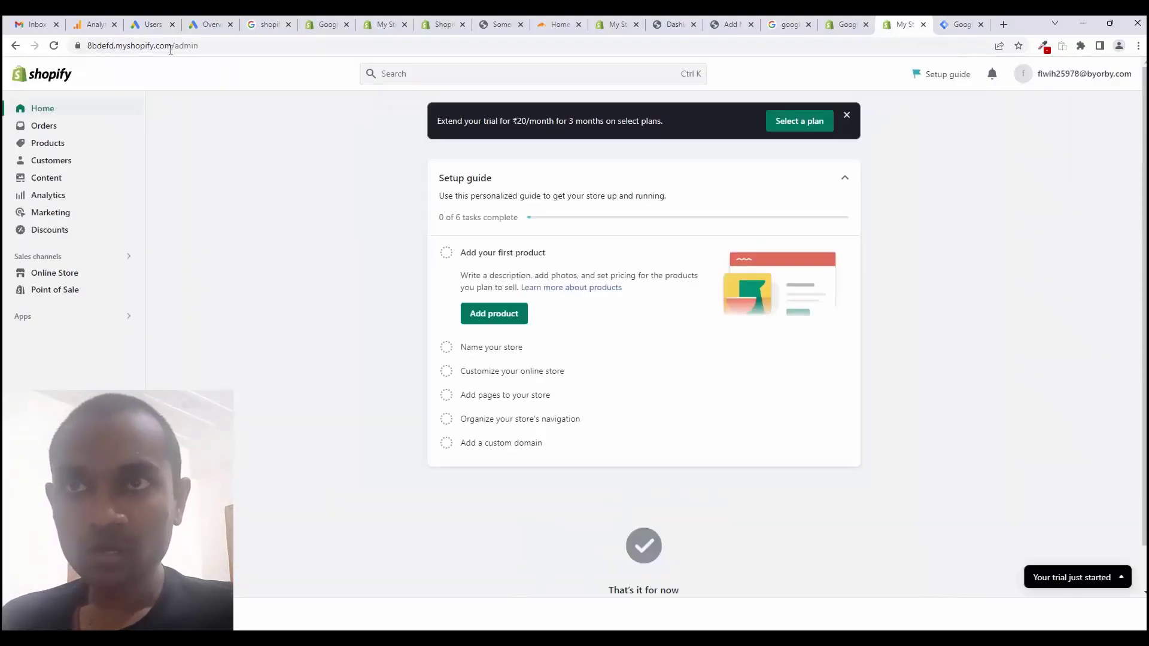
{"action": "left_click_drag", "start_coordinate": [198, 46], "coordinate": [110, 49]}
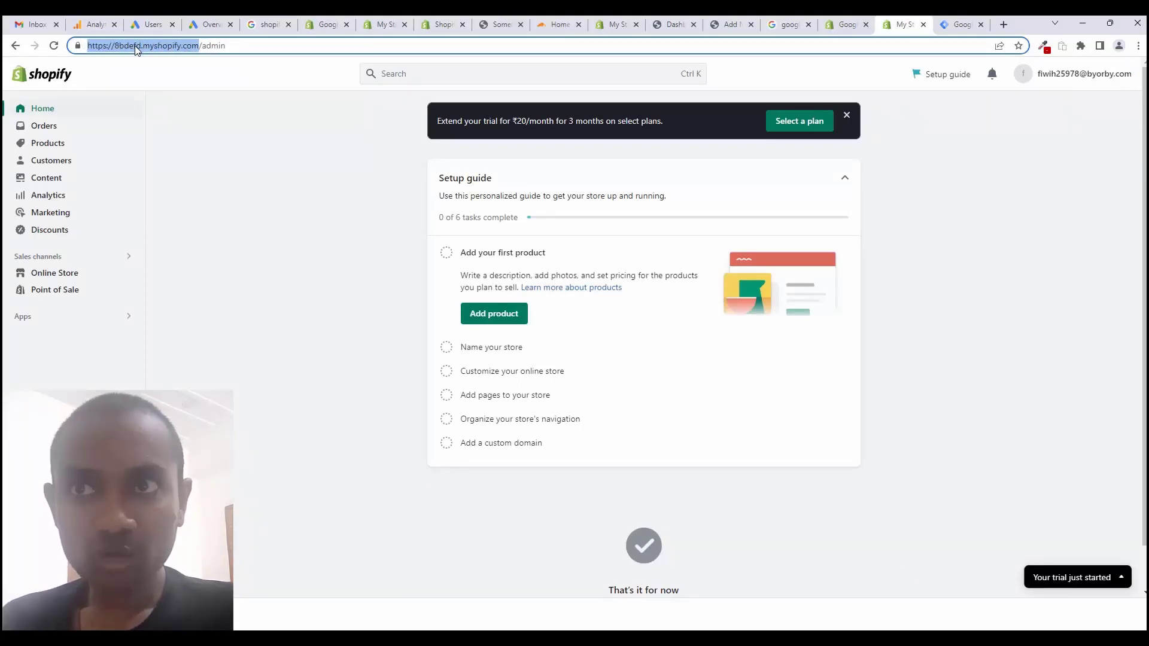
{"action": "right_click", "coordinate": [134, 45]}
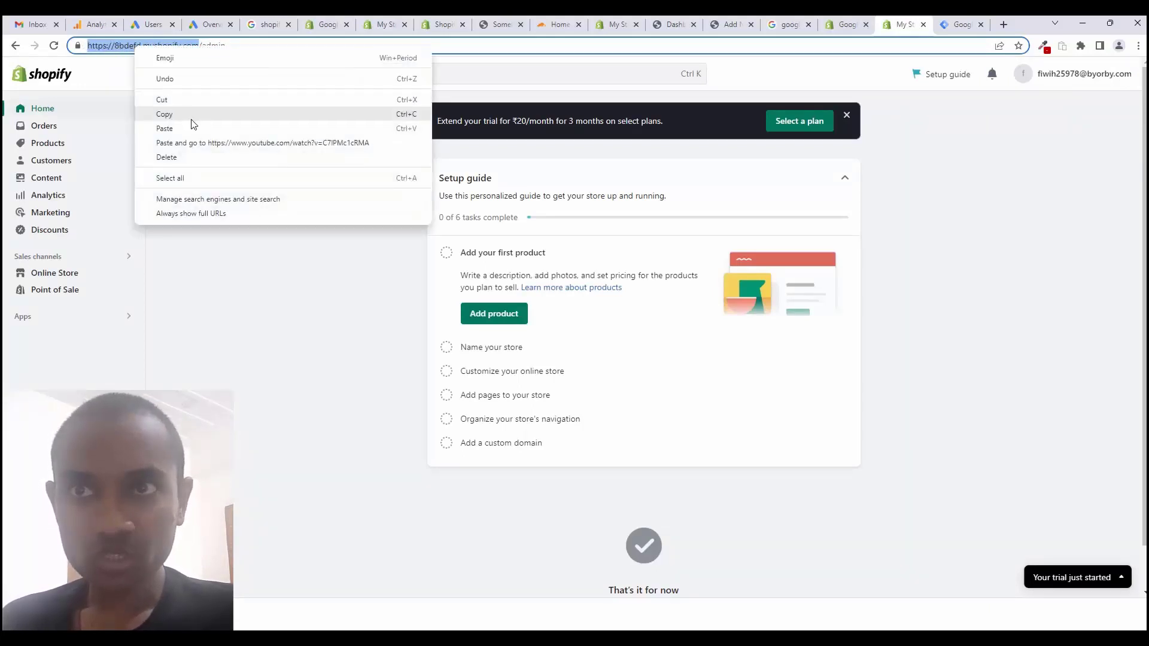
{"action": "left_click", "coordinate": [192, 119]}
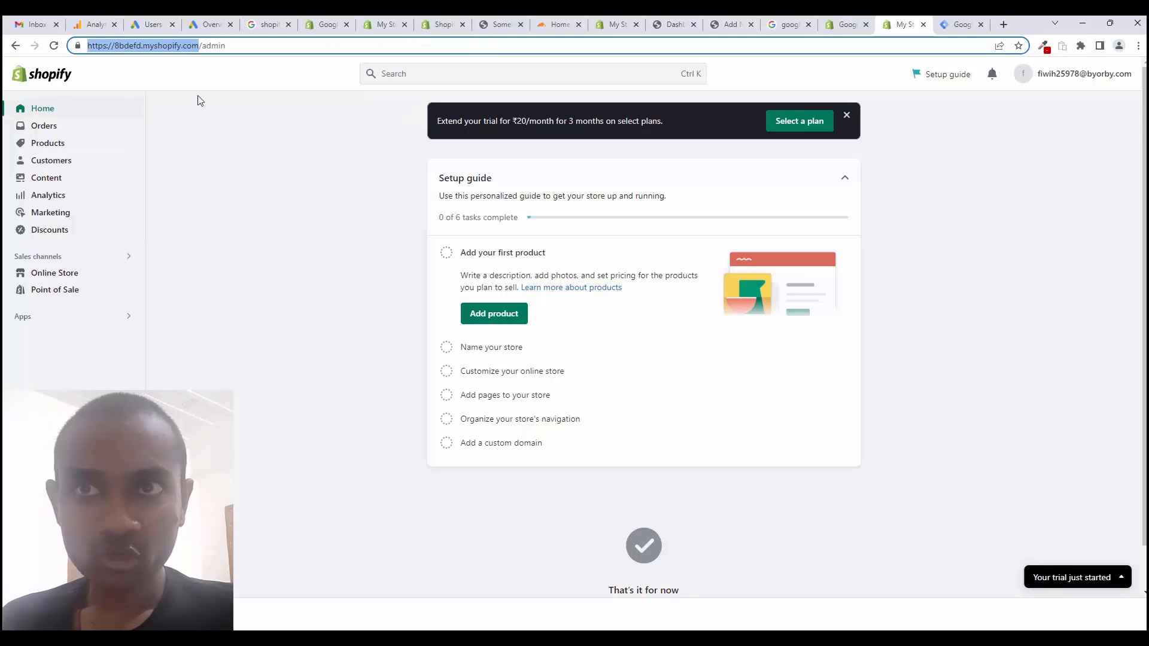
{"action": "left_click", "coordinate": [957, 22]}
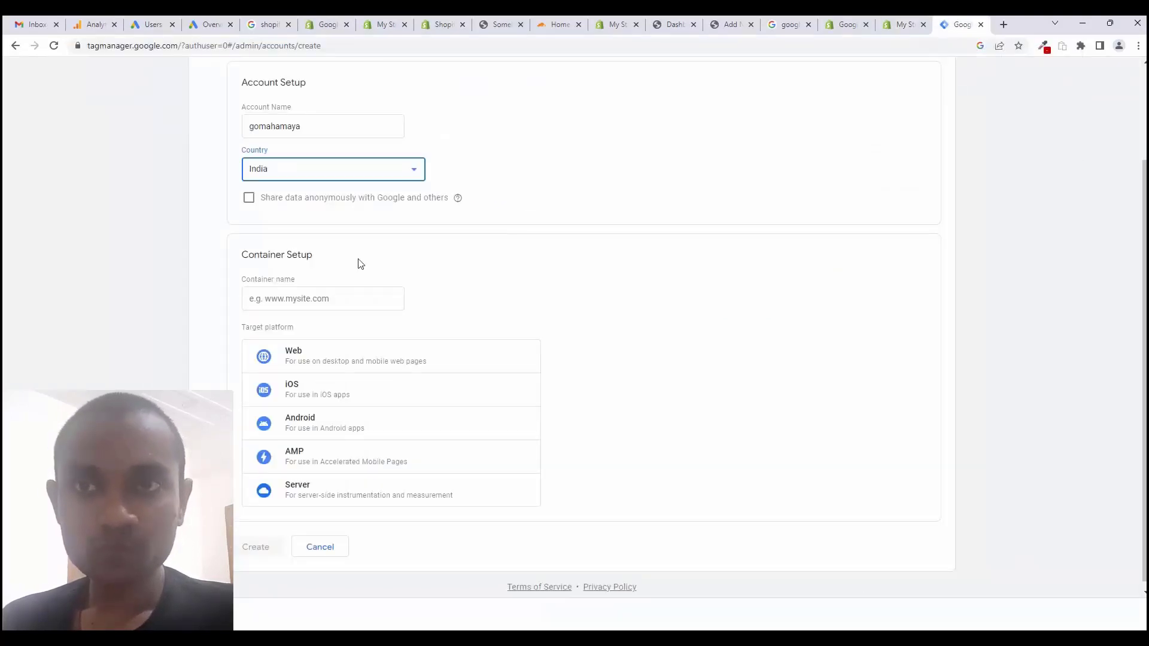
{"action": "left_click", "coordinate": [306, 305]}
{"action": "key", "text": "ctrl+v"}
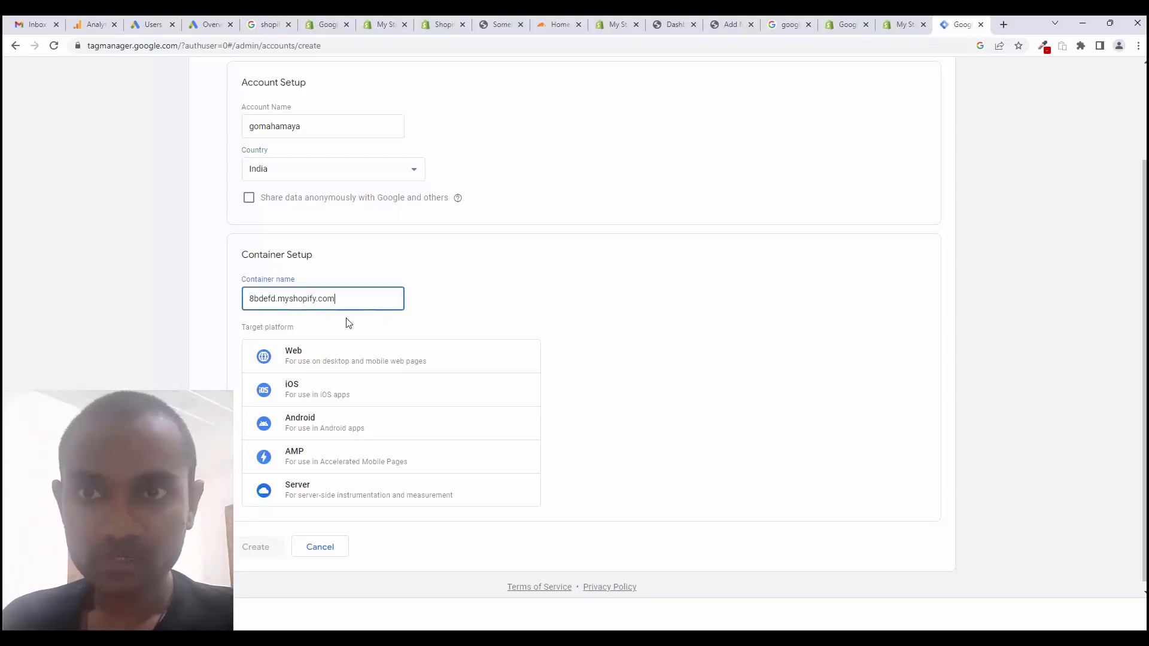
- Create the container for the Web platform, accept the terms of service and GDPR data processing terms, and dismiss the installation code dialog
{"action": "left_click", "coordinate": [338, 369]}
{"action": "left_click", "coordinate": [256, 553]}
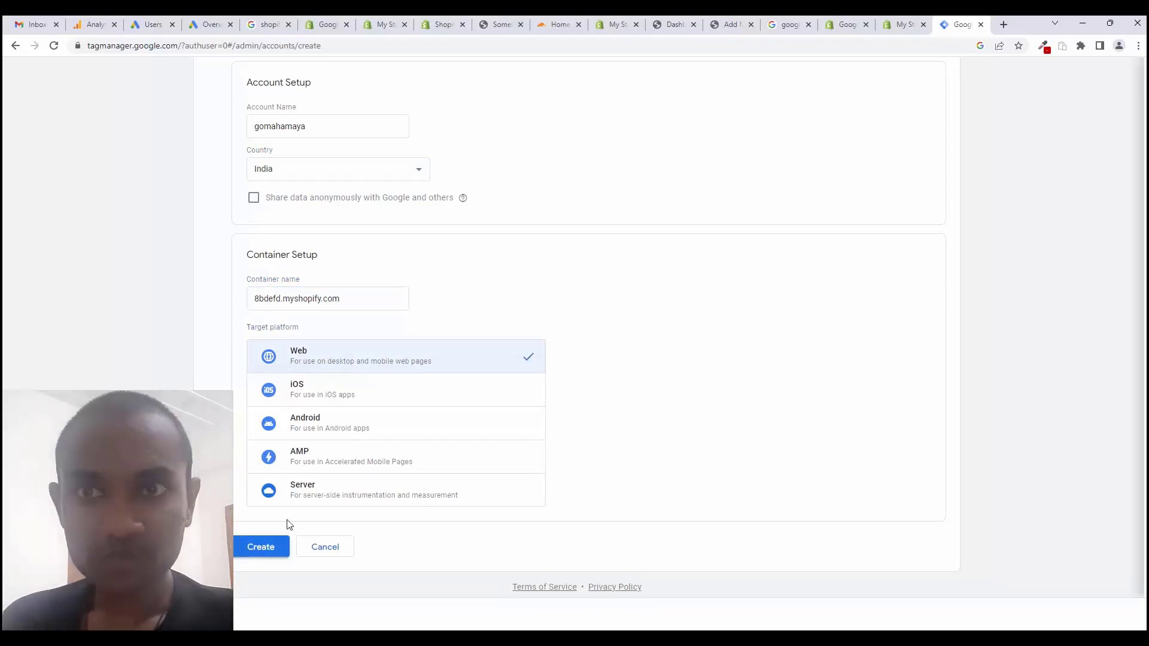
{"action": "scroll", "coordinate": [1144, 154], "scroll_direction": "down", "scroll_amount": 3}
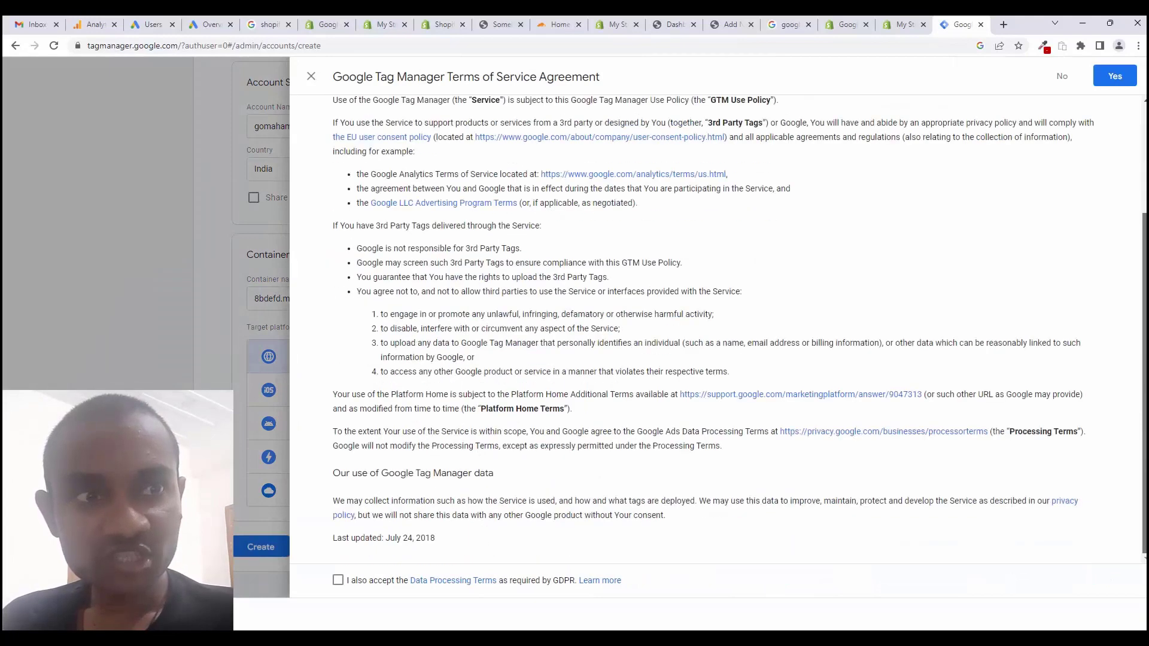
{"action": "left_click", "coordinate": [338, 580]}
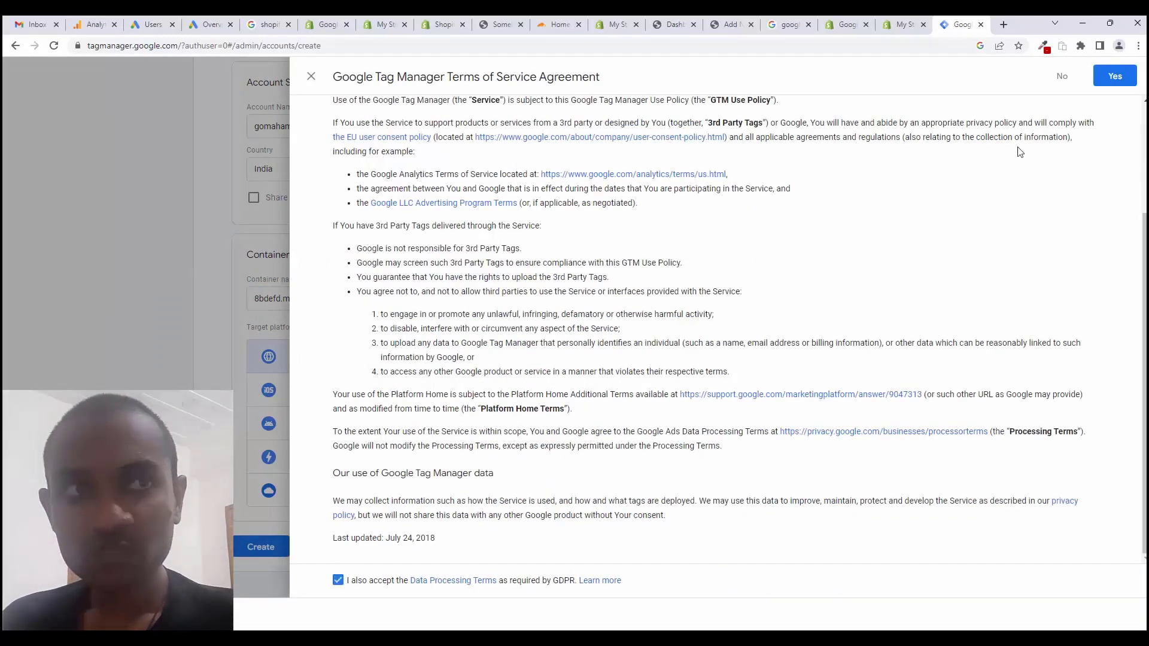
{"action": "left_click", "coordinate": [1114, 77]}
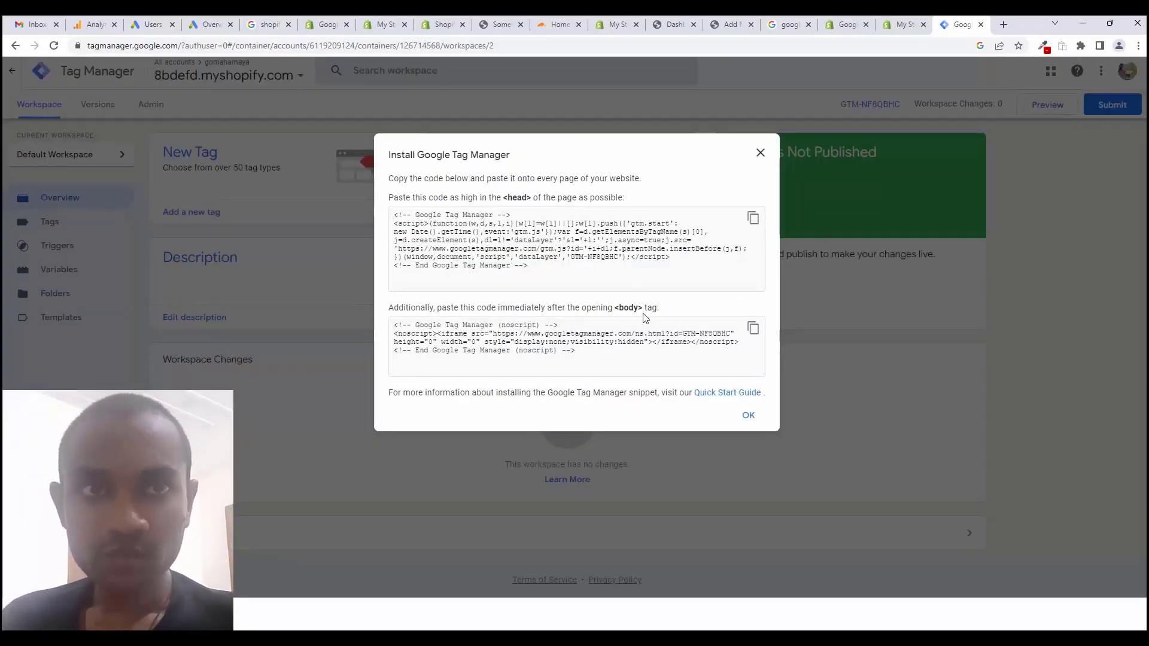
{"action": "left_click", "coordinate": [760, 154]}
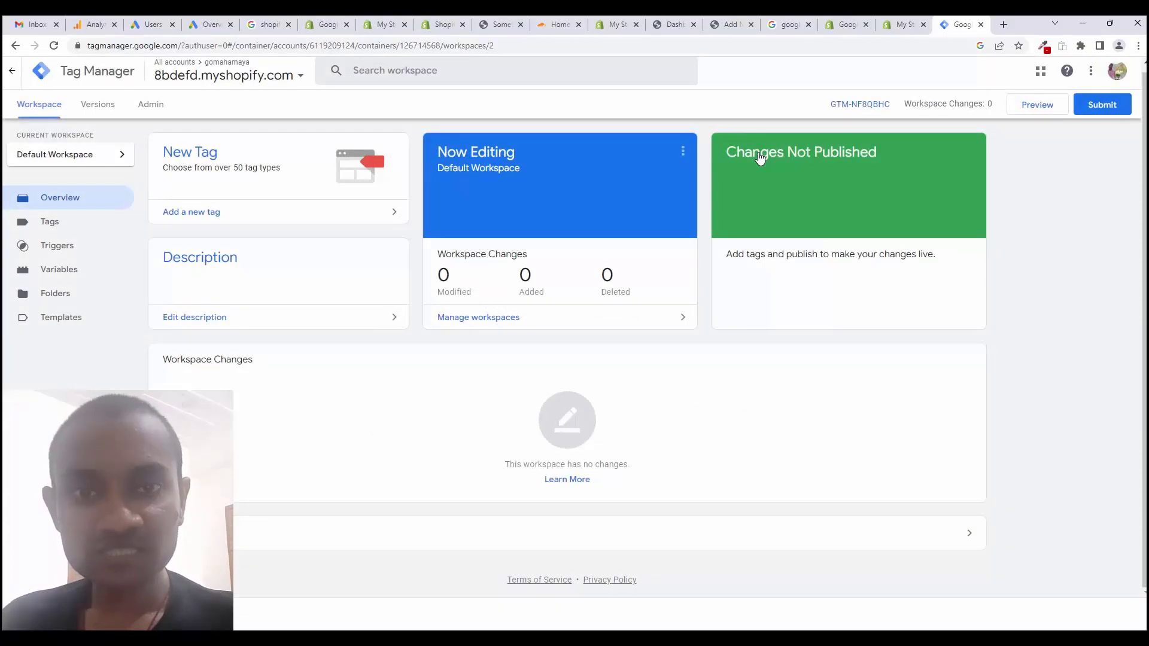
- Open the container's Google Tag Manager installation instructions and copy the <head> code snippet
{"action": "left_click", "coordinate": [159, 112]}
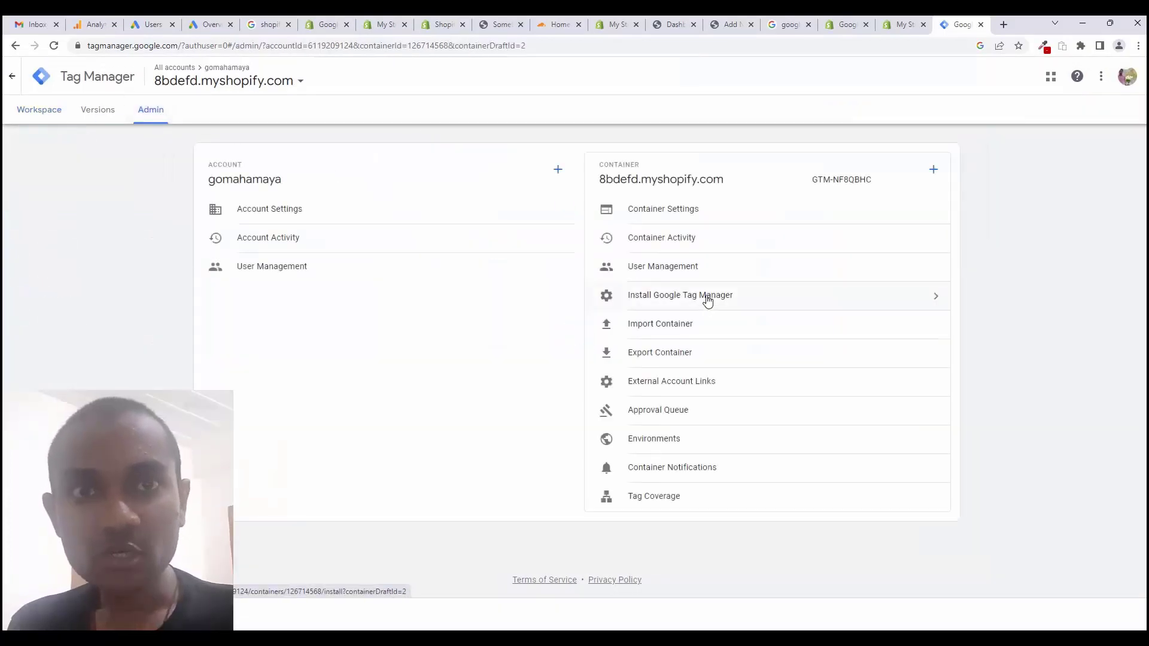
{"action": "left_click", "coordinate": [708, 297]}
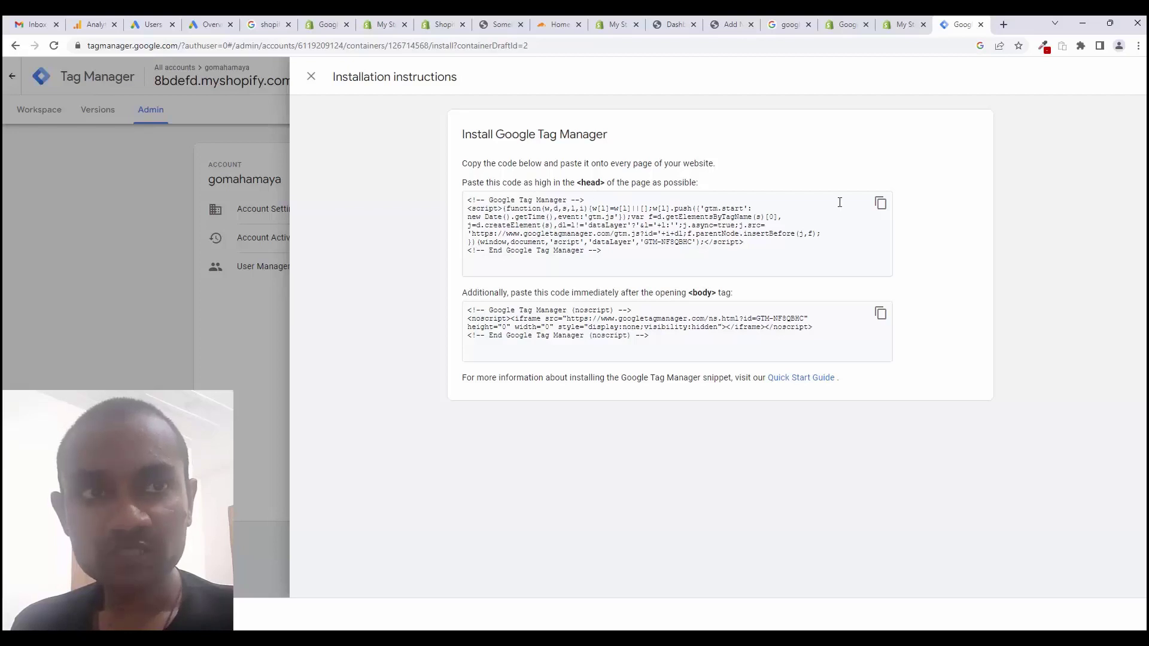
{"action": "left_click", "coordinate": [881, 204]}
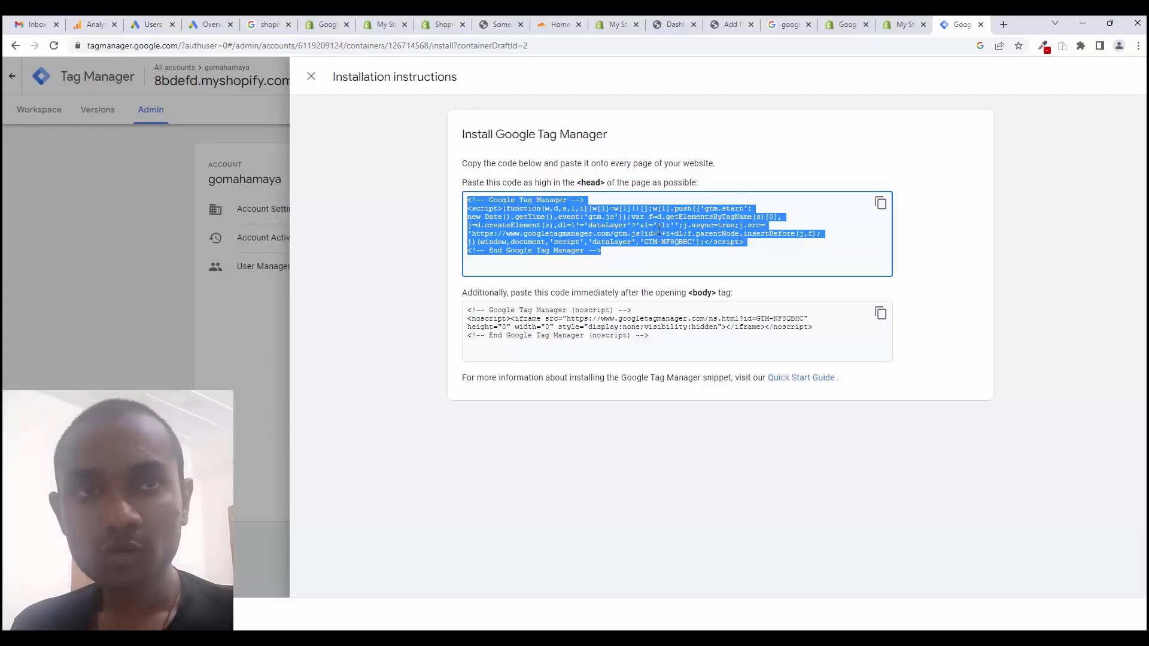
- Switch to the Shopify admin and open the Dawn theme's theme.liquid layout file for code editing
{"action": "left_click", "coordinate": [884, 21]}
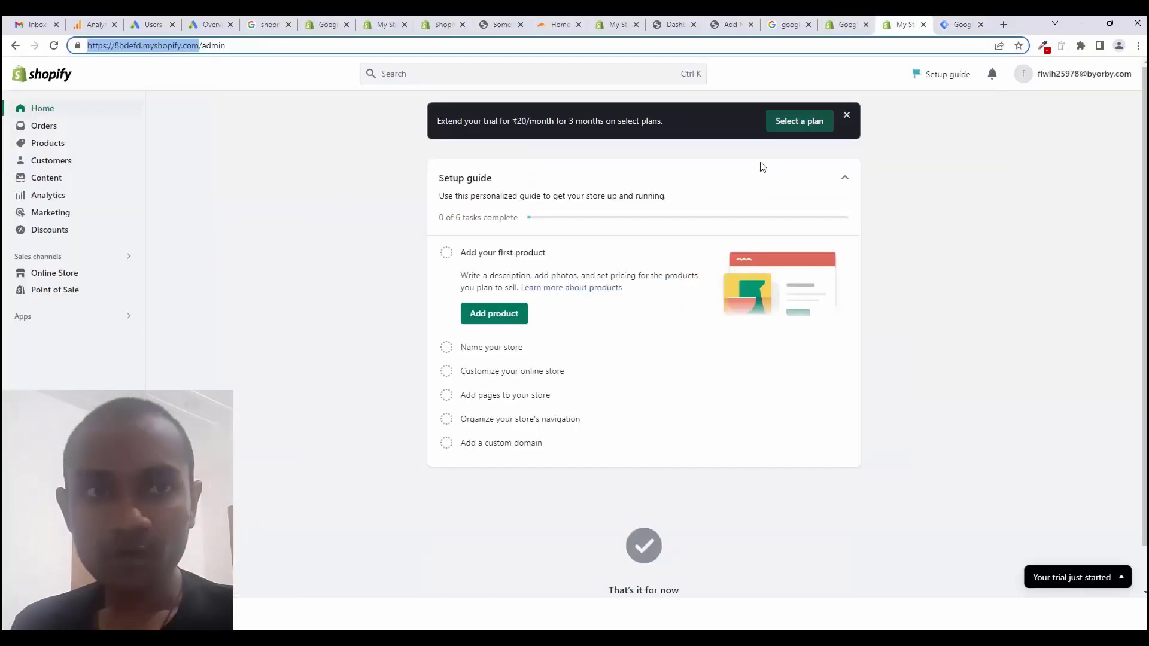
{"action": "left_click", "coordinate": [62, 276]}
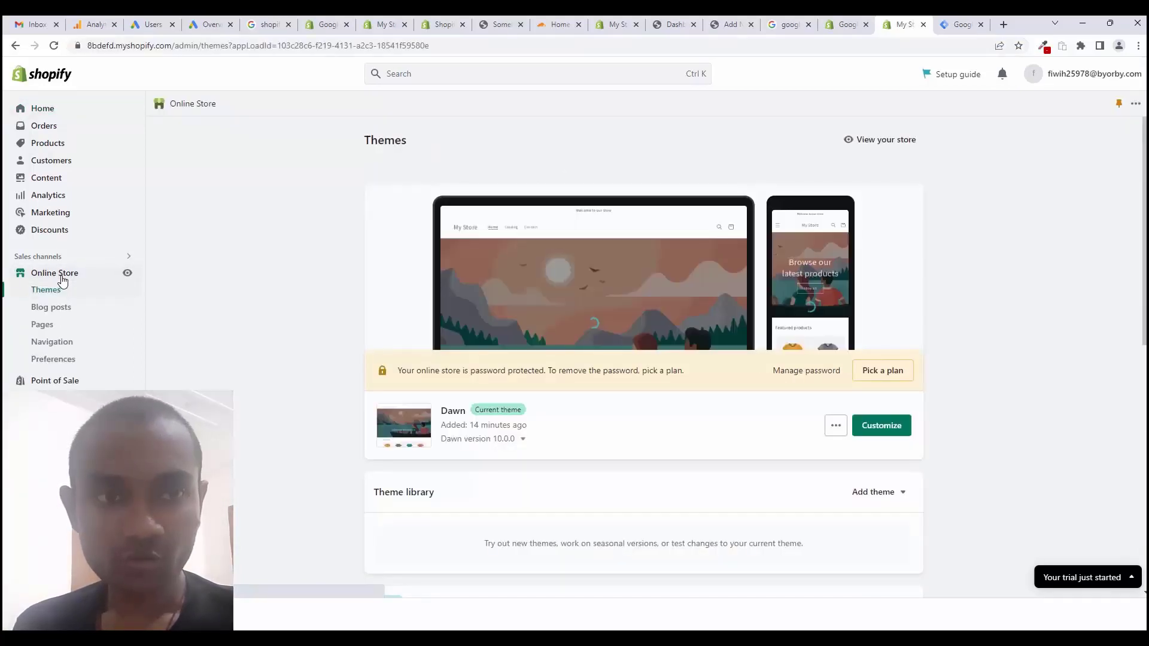
{"action": "left_click", "coordinate": [836, 427]}
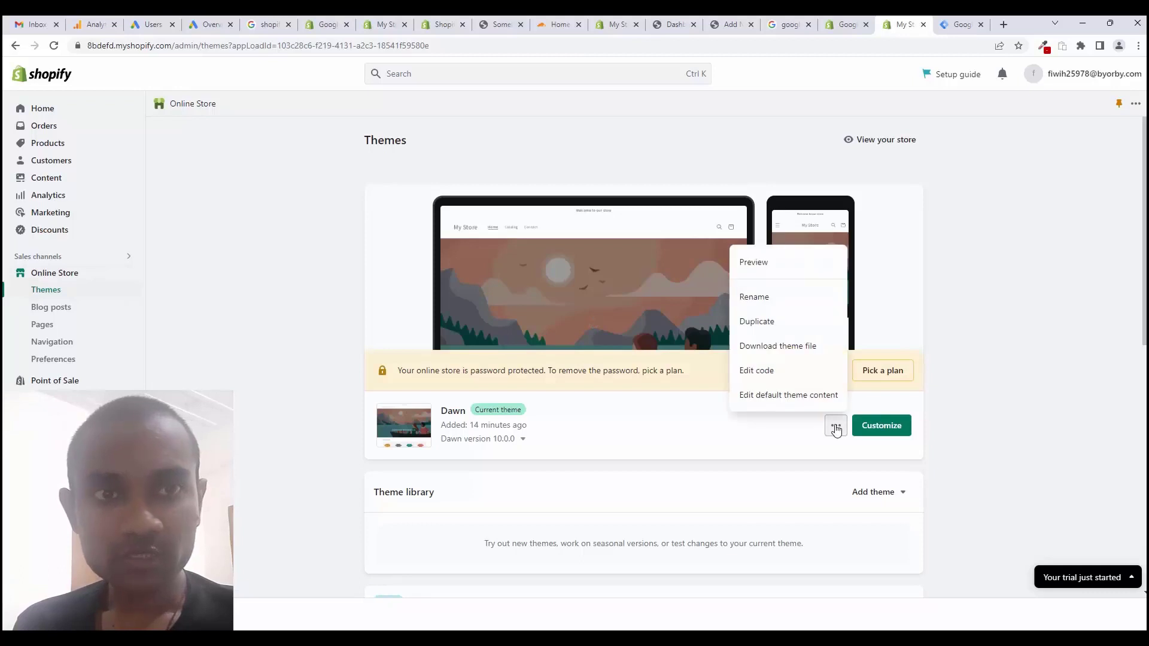
{"action": "left_click", "coordinate": [778, 370]}
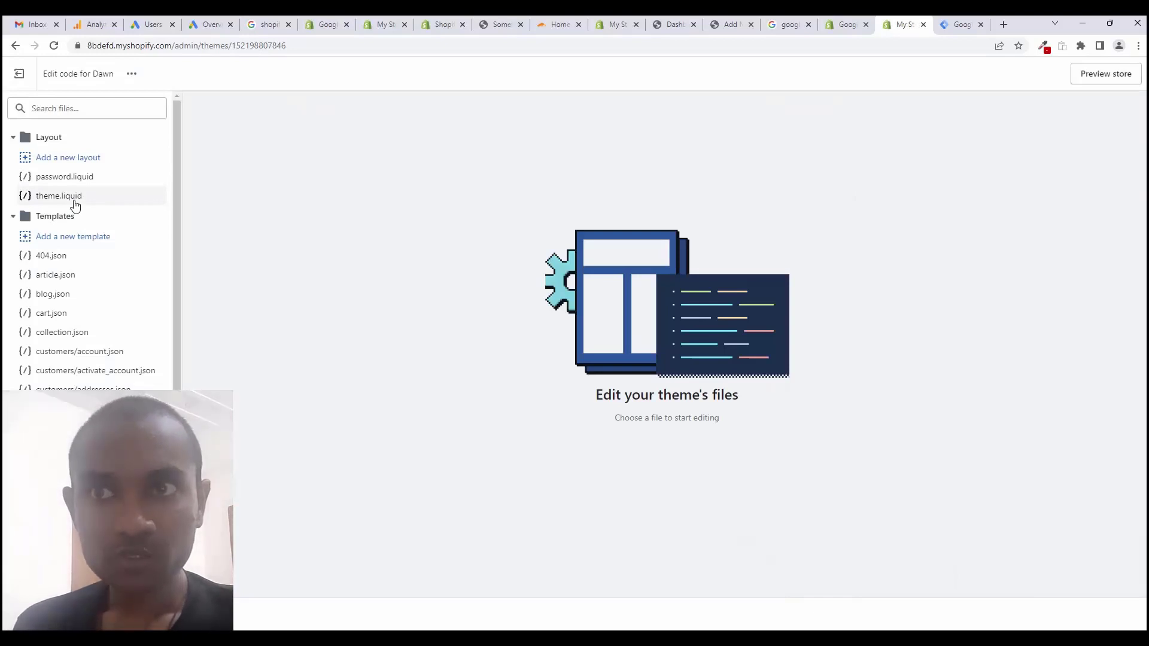
{"action": "left_click", "coordinate": [74, 202]}
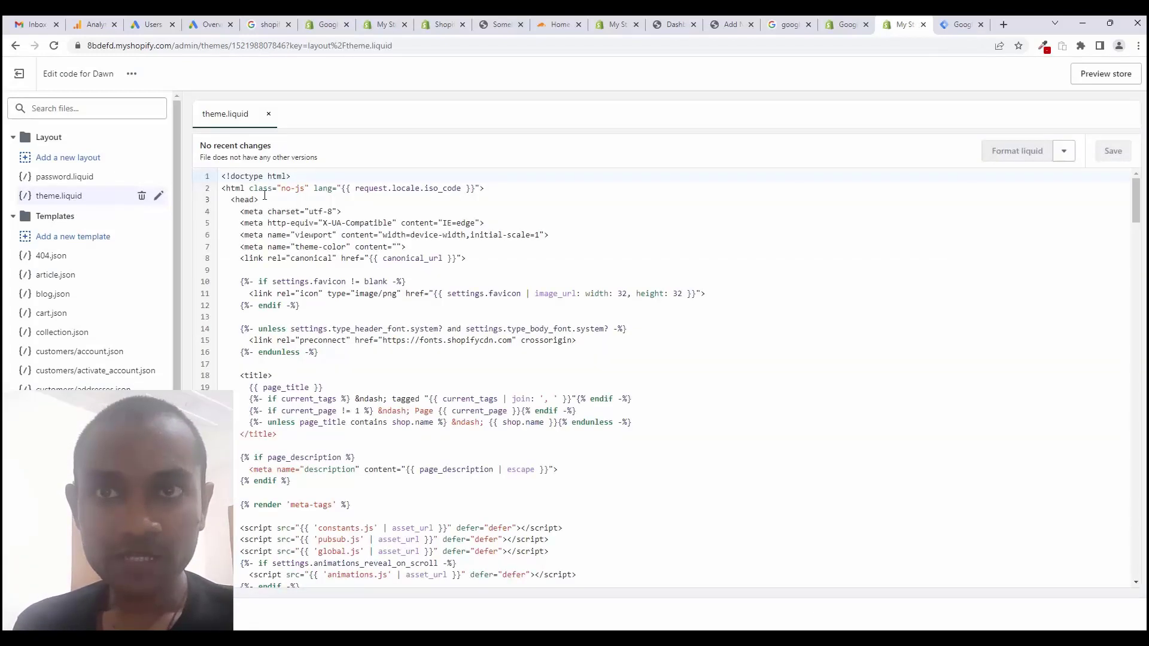
- Paste the Google Tag Manager snippet on a new line directly after the opening <head> tag and save theme.liquid
{"action": "left_click", "coordinate": [266, 200]}
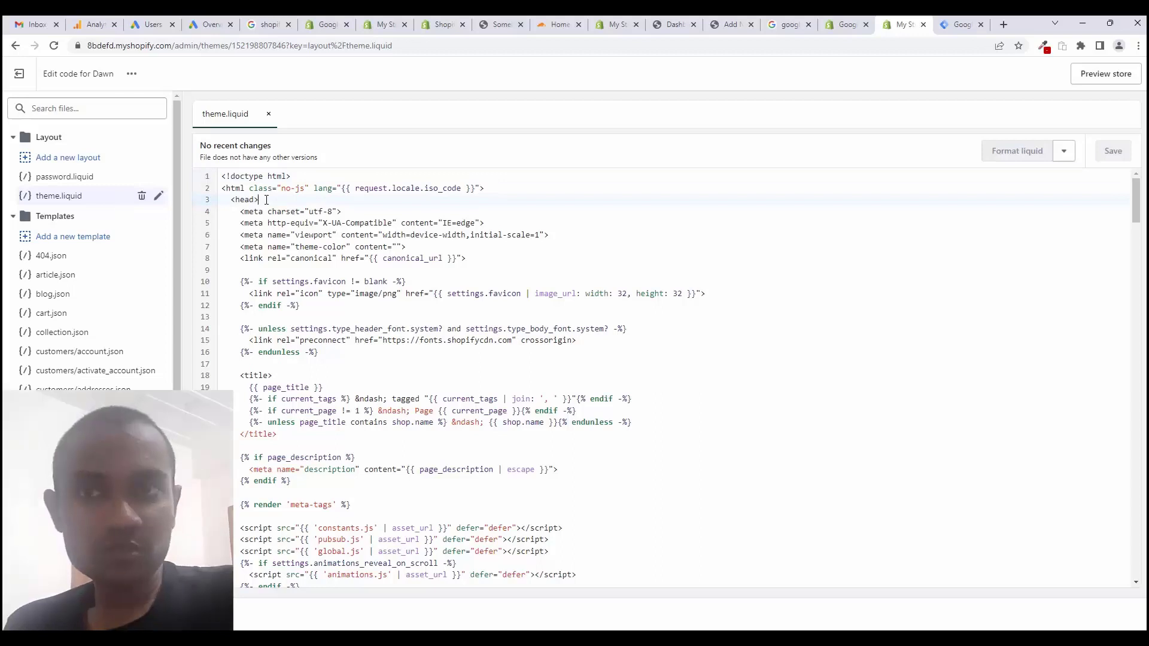
{"action": "key", "text": "Return"}
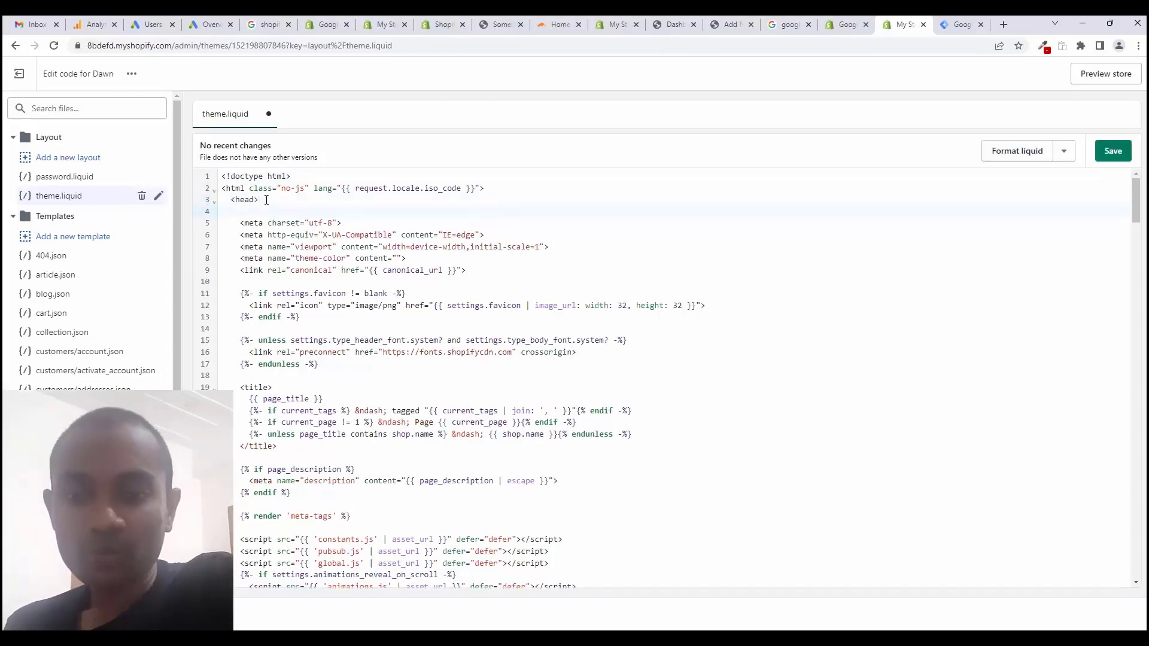
{"action": "key", "text": "ctrl+v"}
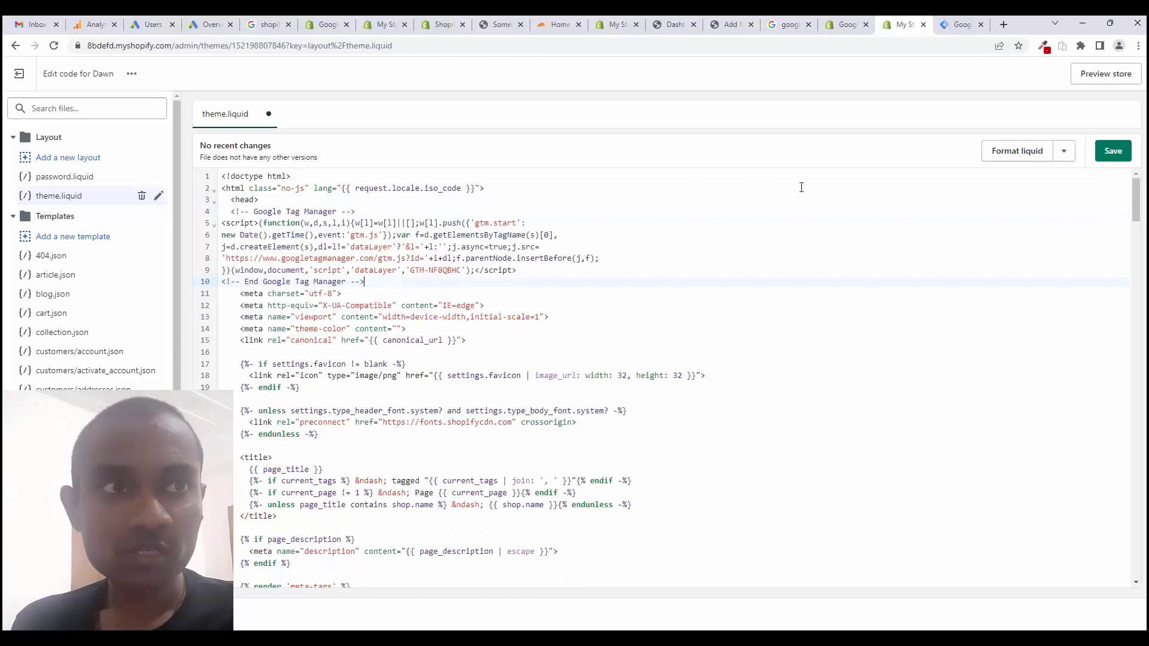
{"action": "left_click", "coordinate": [1100, 161]}
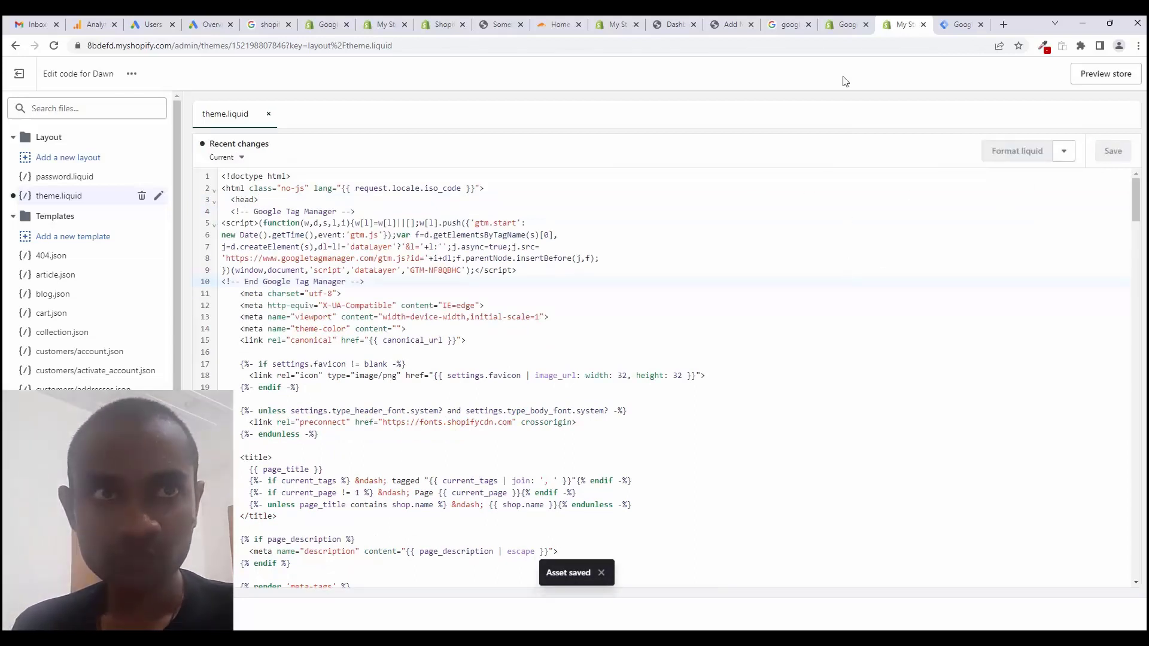
- Switch back to Tag Manager and copy the noscript snippet meant for the <body> tag
{"action": "left_click", "coordinate": [957, 25]}
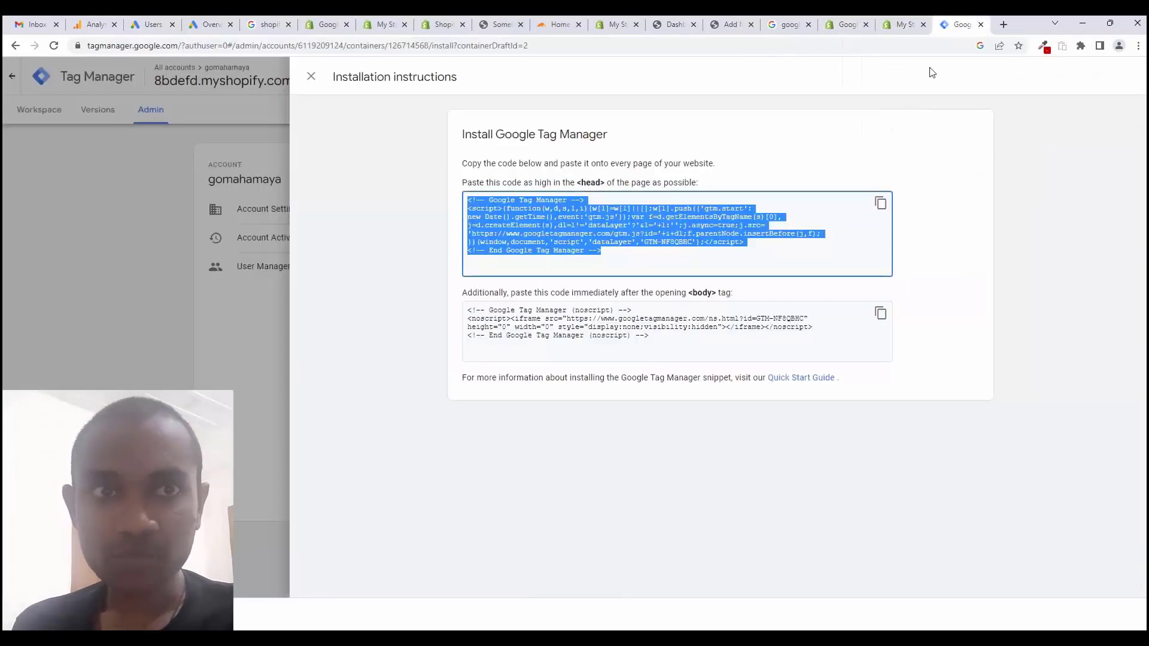
{"action": "left_click", "coordinate": [880, 315]}
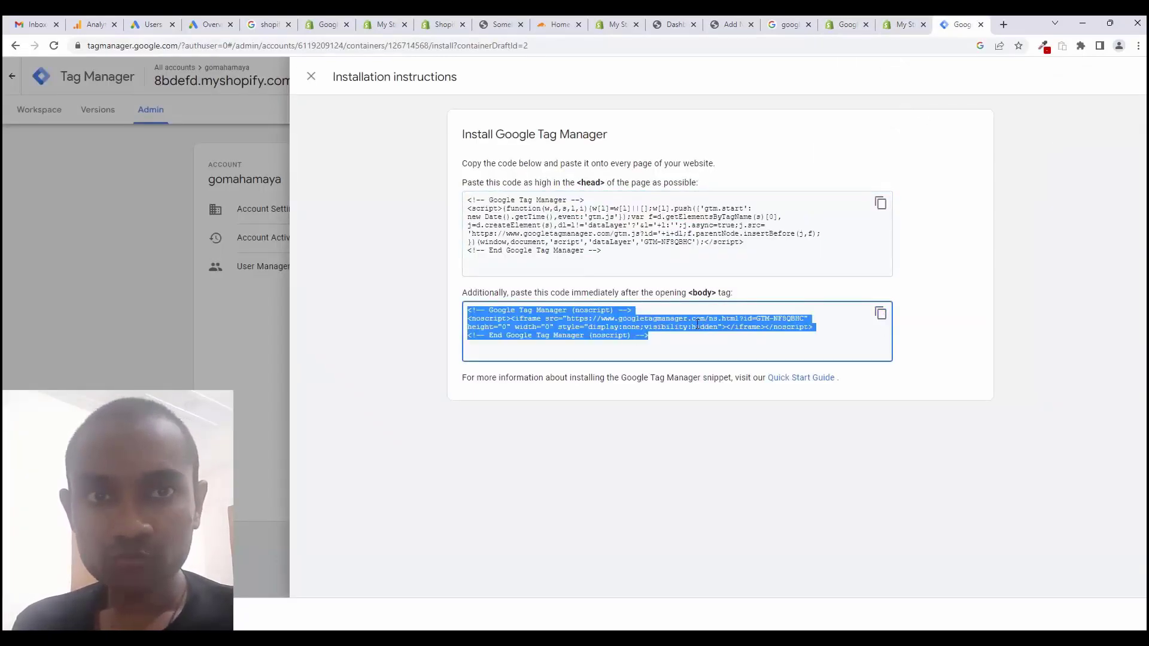
{"action": "left_click", "coordinate": [714, 298]}
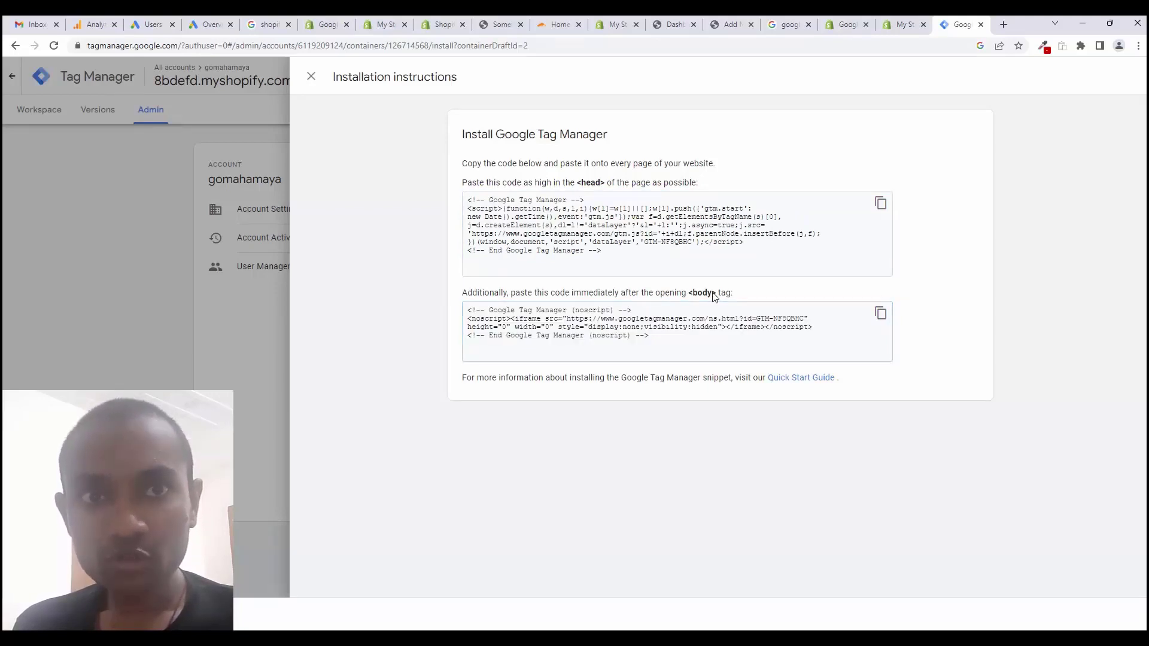
{"action": "left_click", "coordinate": [881, 314]}
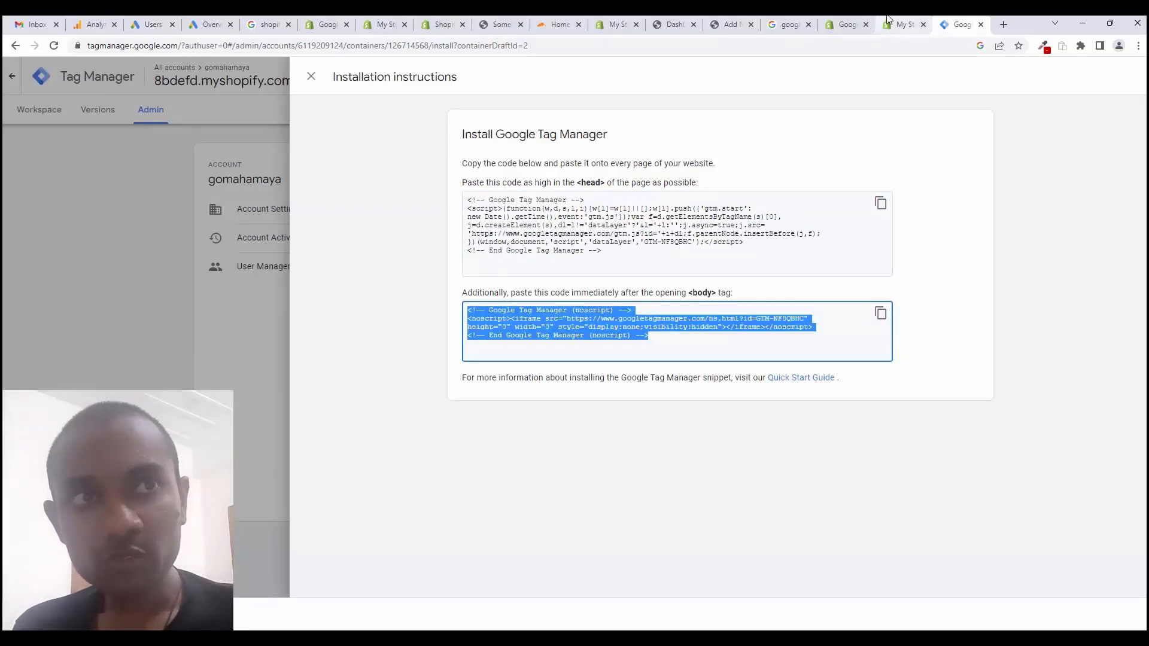
- Switch to the Shopify code editor and find the opening <body> tag in theme.liquid
{"action": "left_click", "coordinate": [906, 22]}
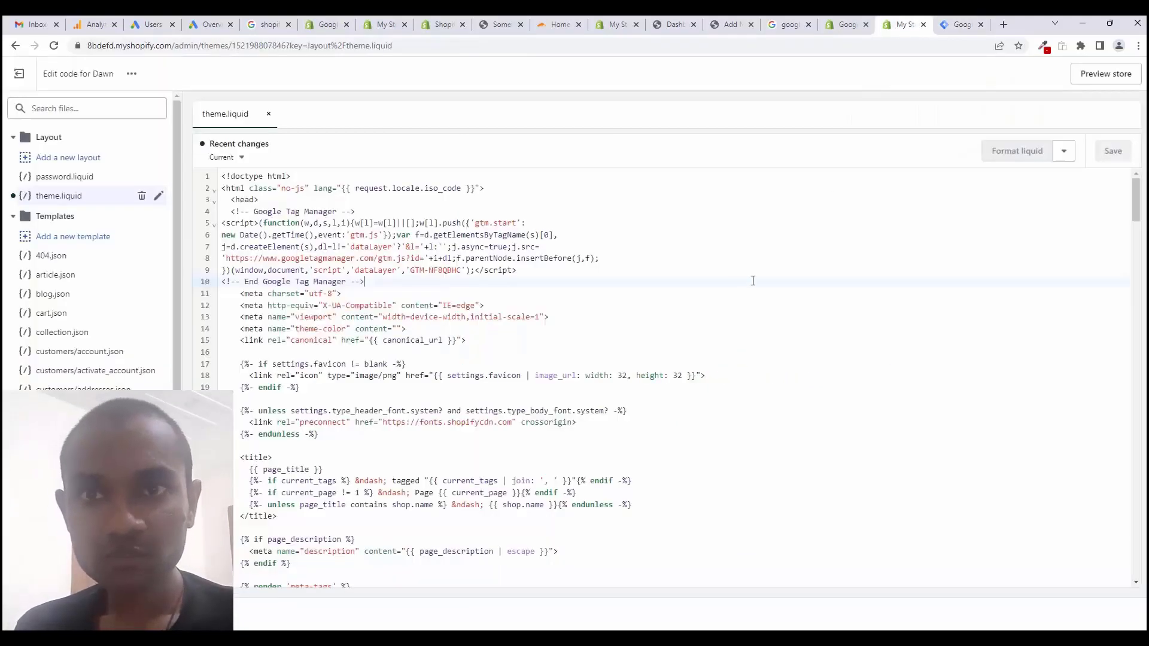
{"action": "left_click", "coordinate": [688, 316]}
{"action": "scroll", "coordinate": [596, 341], "scroll_direction": "down", "scroll_amount": 9}
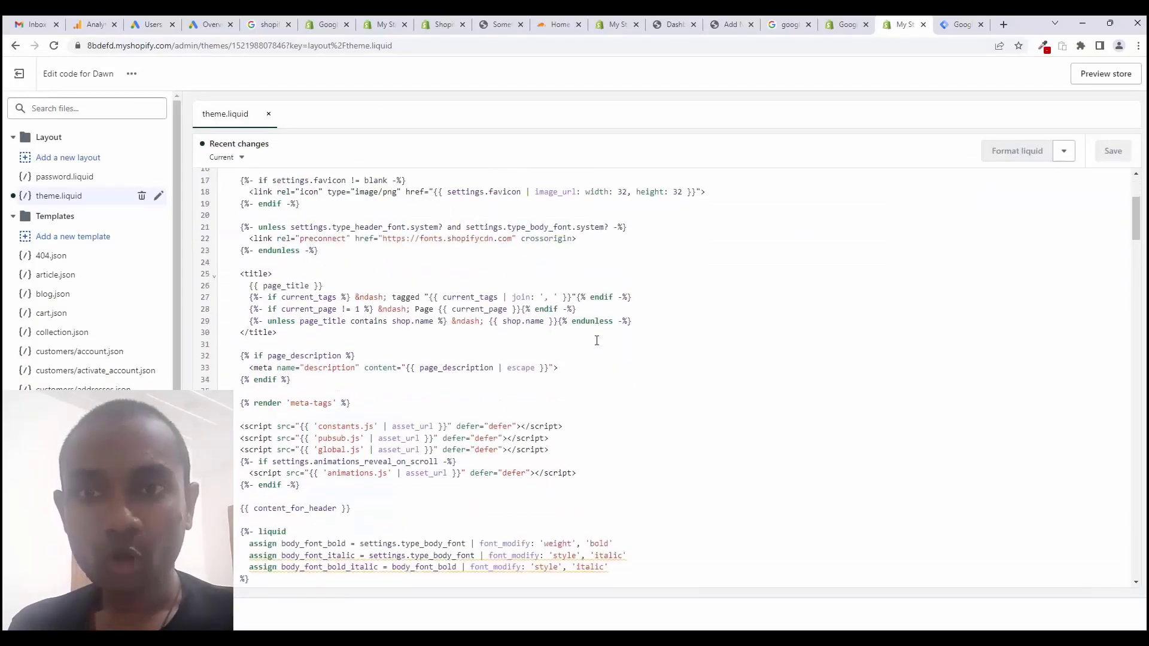
{"action": "scroll", "coordinate": [597, 340], "scroll_direction": "down", "scroll_amount": 10}
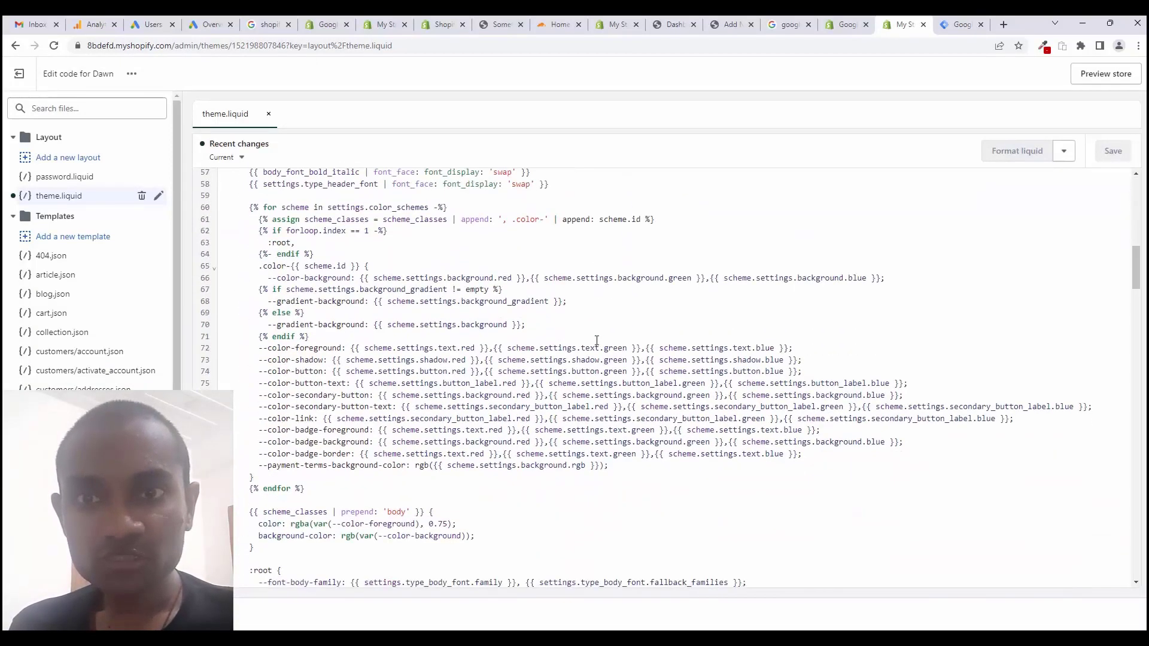
{"action": "scroll", "coordinate": [596, 341], "scroll_direction": "down", "scroll_amount": 11}
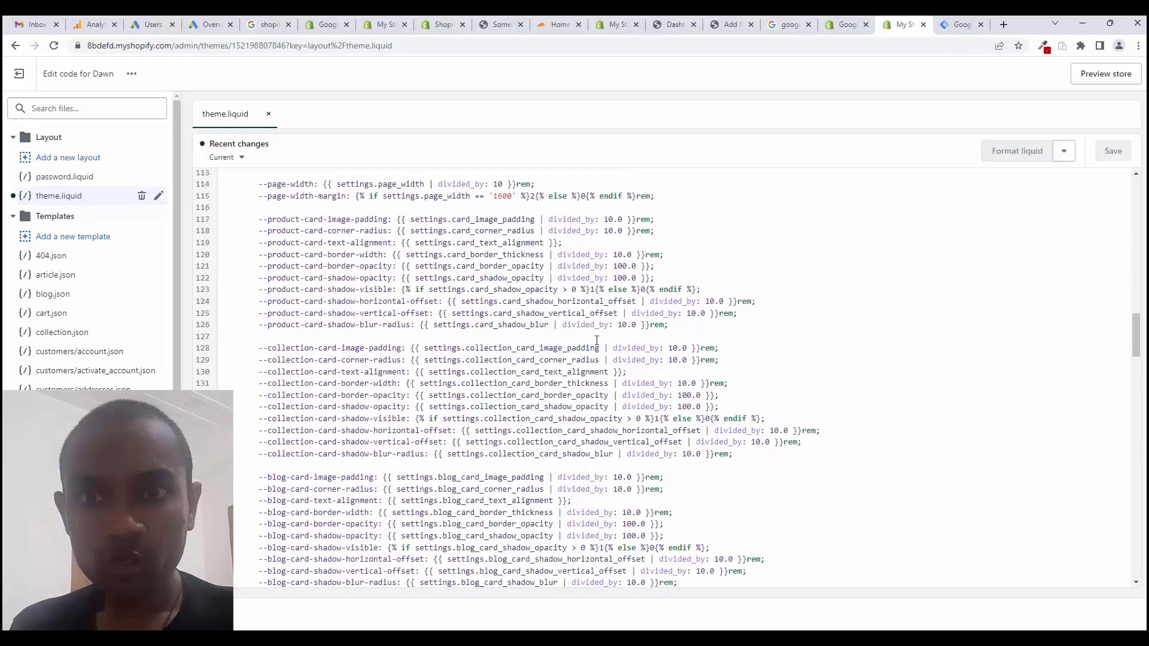
{"action": "scroll", "coordinate": [597, 341], "scroll_direction": "down", "scroll_amount": 6}
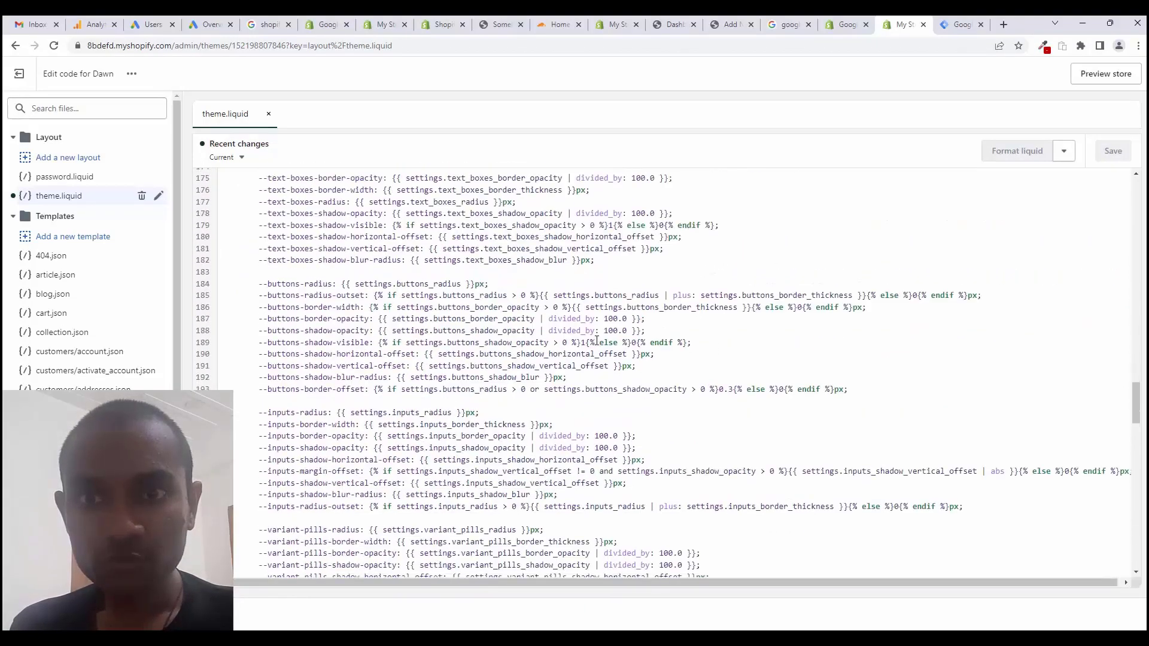
{"action": "key", "text": "ctrl+f"}
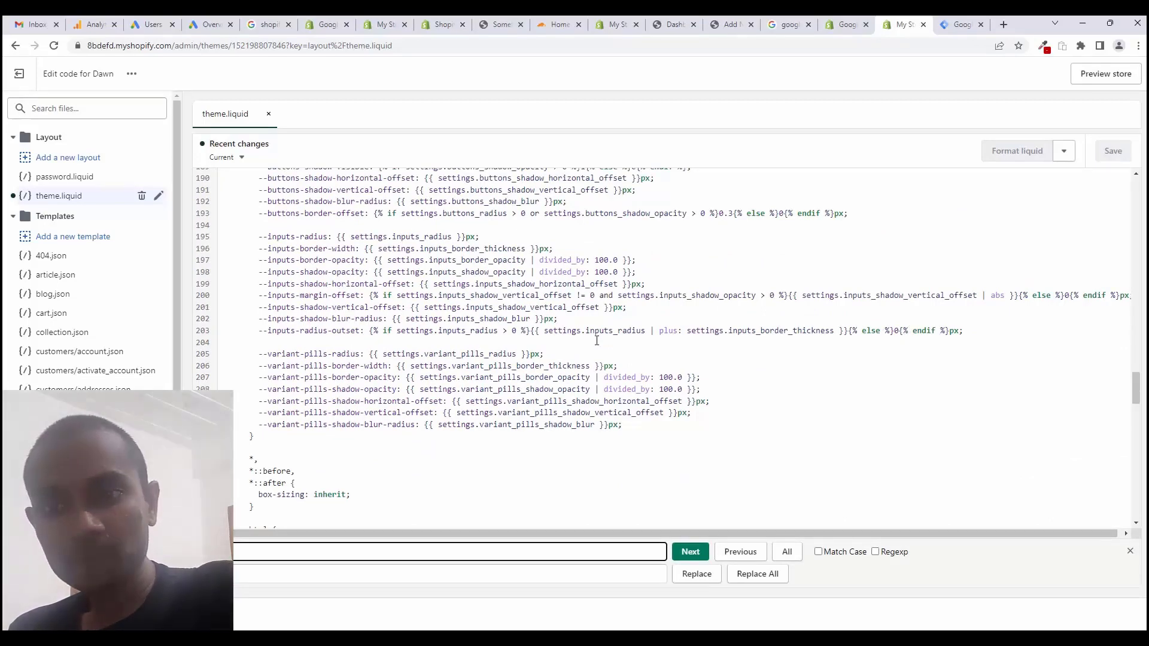
{"action": "key", "text": "Return"}
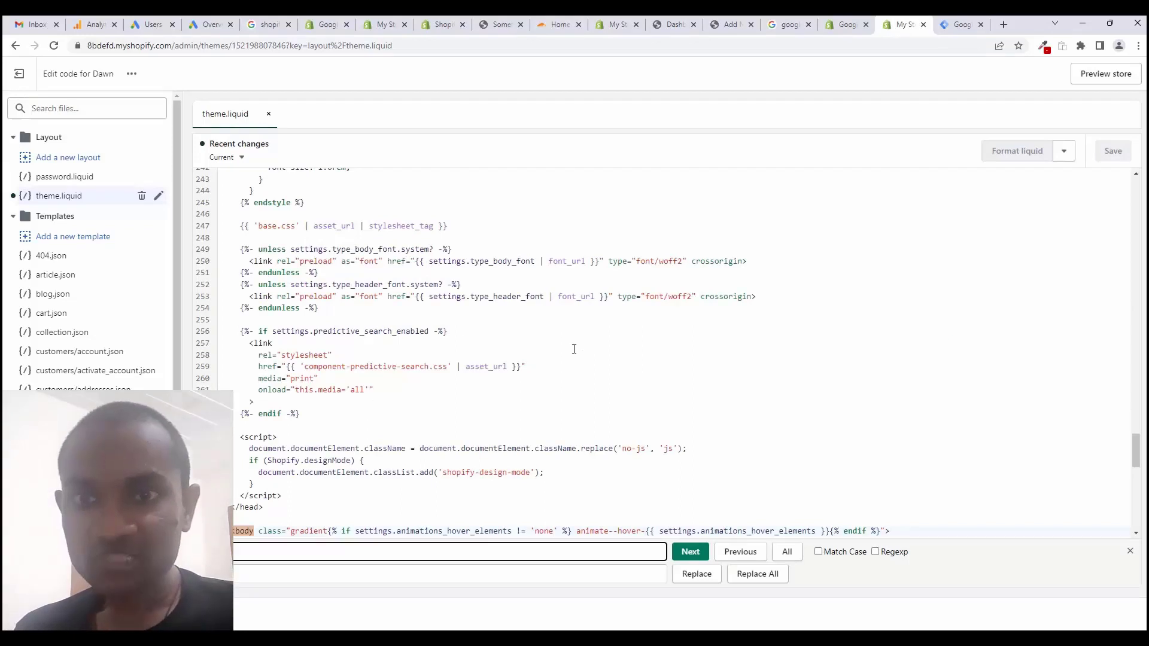
{"action": "scroll", "coordinate": [259, 437], "scroll_direction": "down", "scroll_amount": 4}
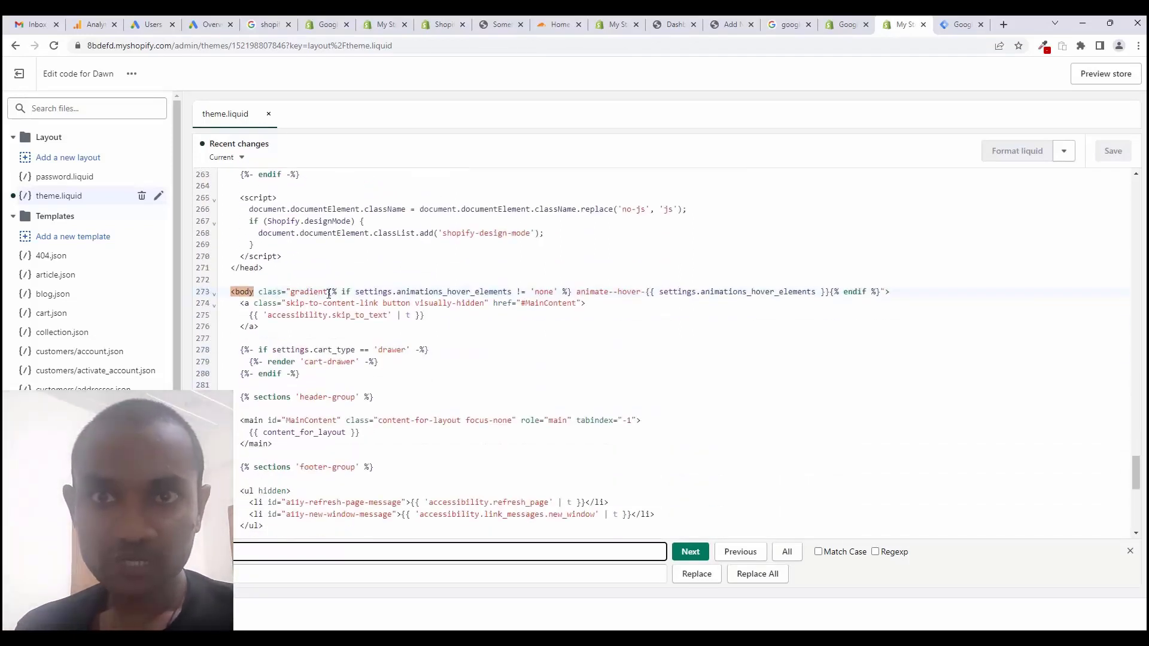
- Paste the noscript snippet on a new line directly after the opening <body> tag and save theme.liquid
{"action": "left_click", "coordinate": [241, 304]}
{"action": "key", "text": "Escape"}
{"action": "key", "text": "Return"}
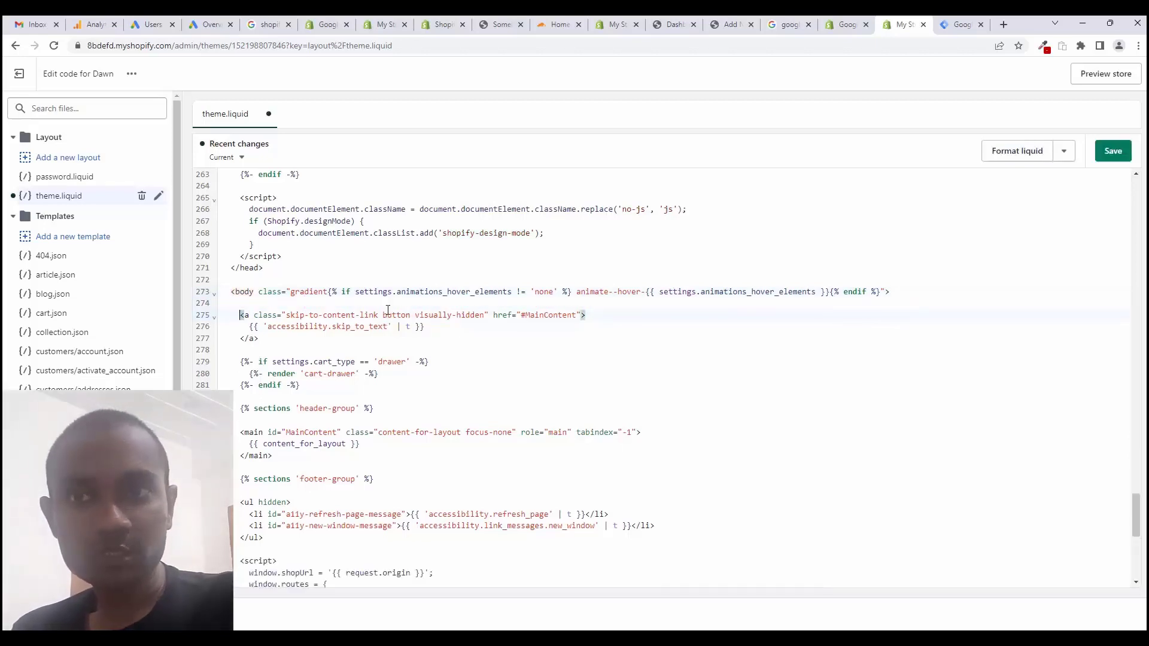
{"action": "key", "text": "ctrl+v"}
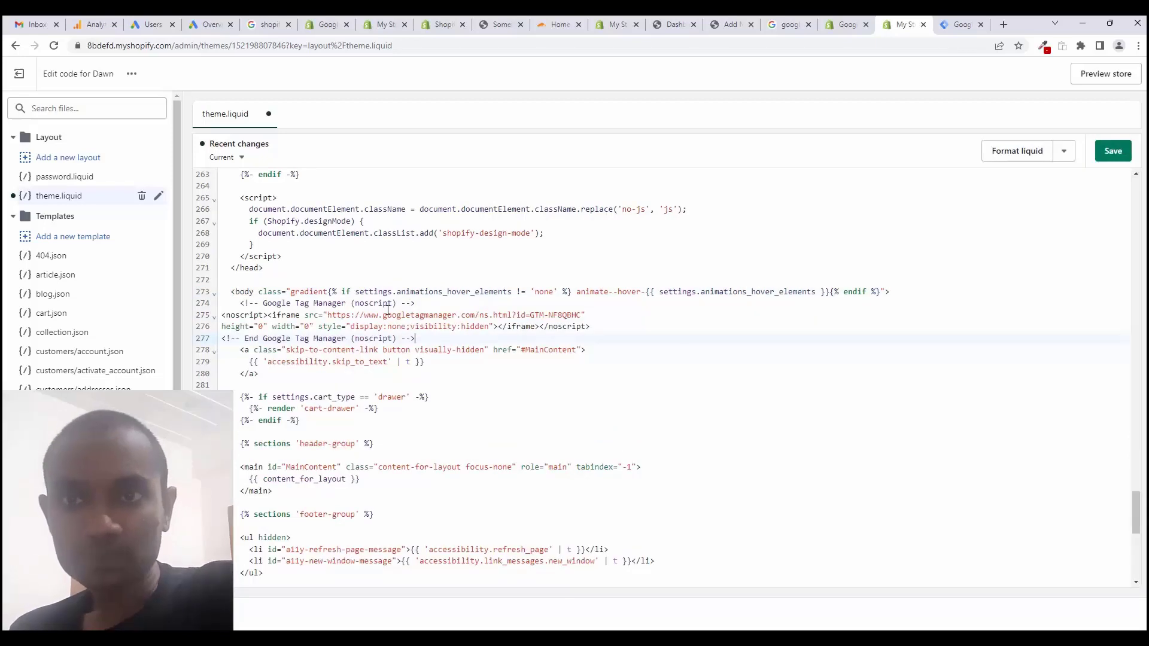
{"action": "left_click", "coordinate": [1117, 157]}
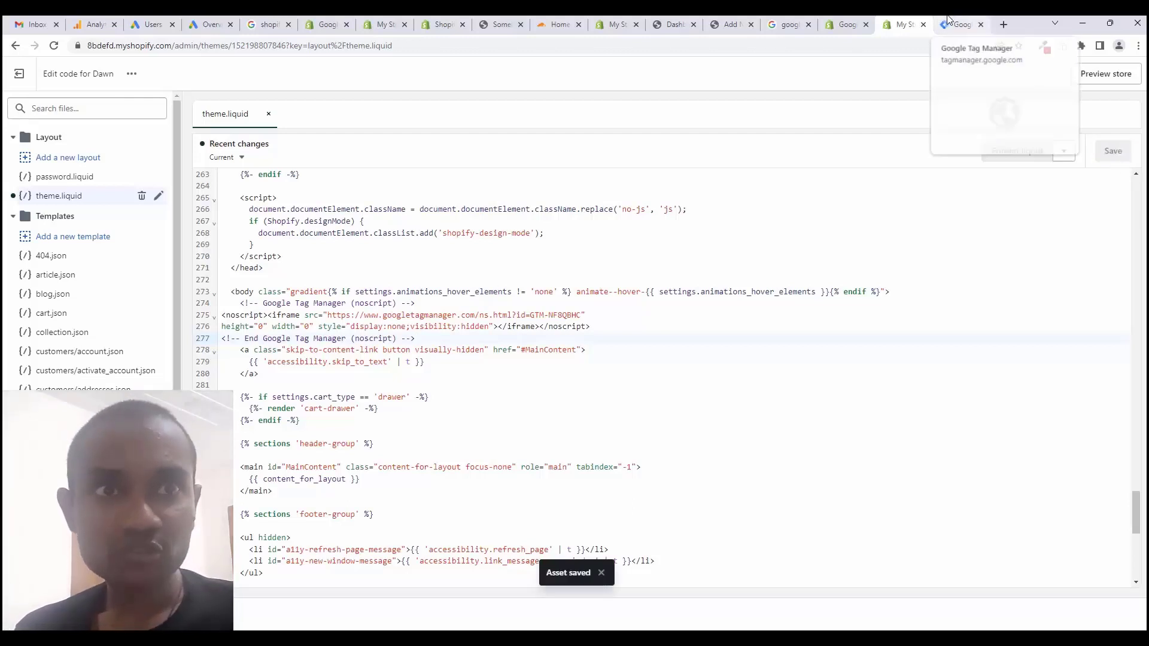
- Switch back to Tag Manager, close the installation instructions and open the container's workspace
{"action": "left_click", "coordinate": [960, 23]}
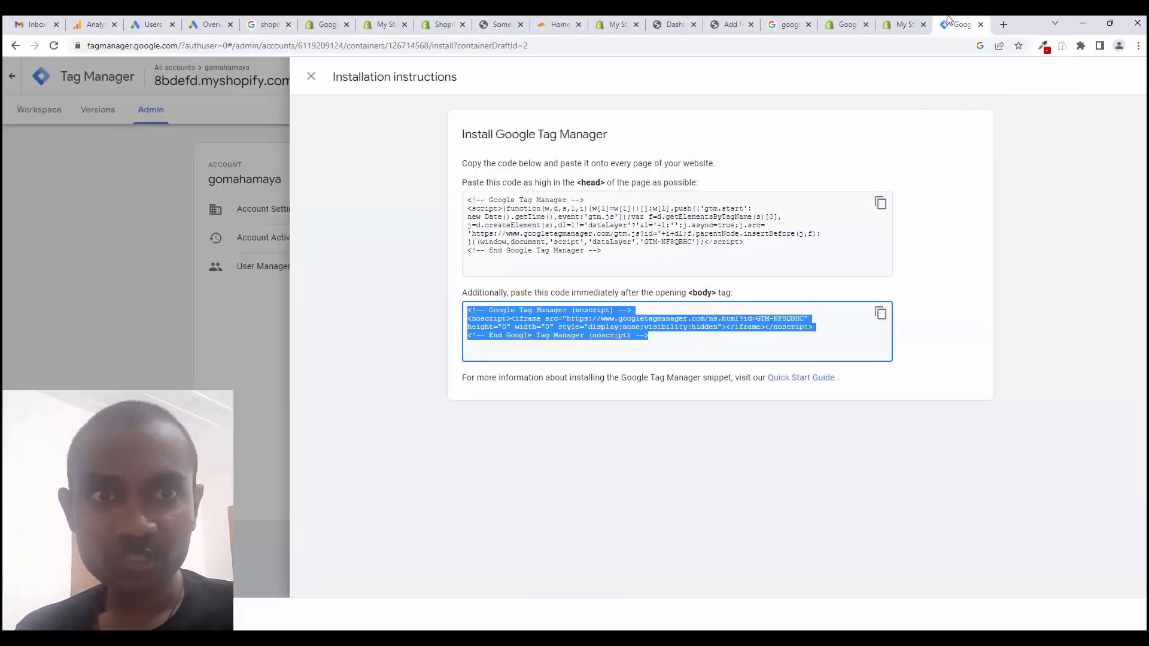
{"action": "left_click", "coordinate": [311, 77]}
{"action": "left_click", "coordinate": [41, 111]}
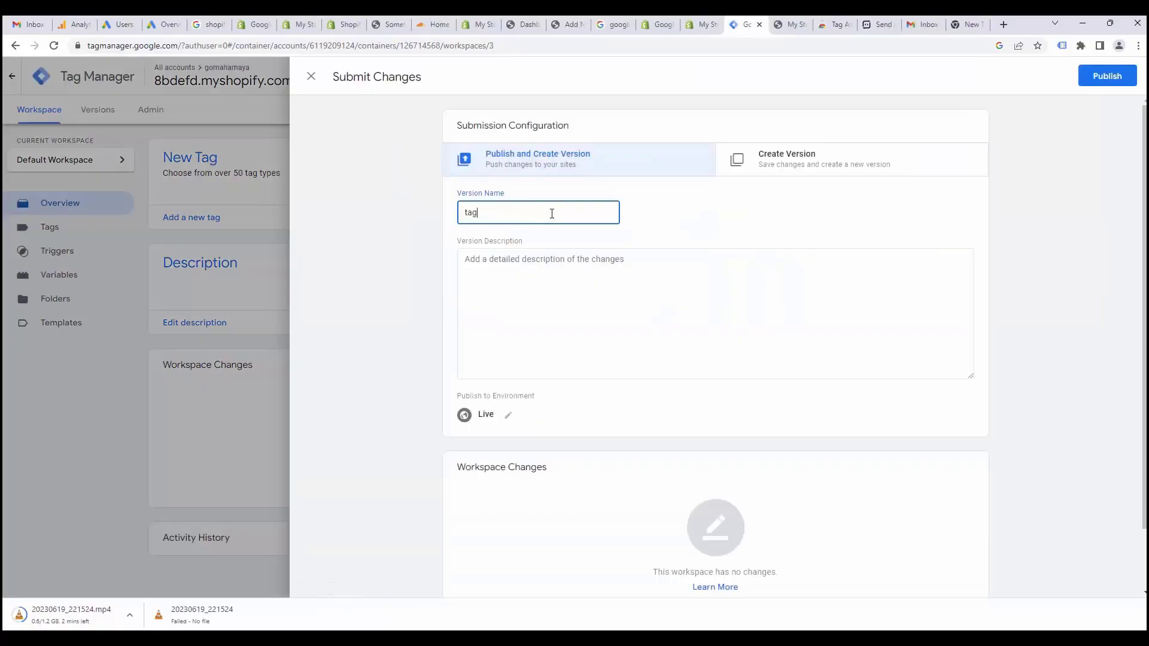
- Publish a container version named "tag installed on website shopify" with the same text as its description, and close the version summary
{"action": "type", "text": "installed on website shopify"}
{"action": "key", "text": "ctrl+a"}
{"action": "key", "text": "ctrl+c"}
{"action": "left_click", "coordinate": [555, 259]}
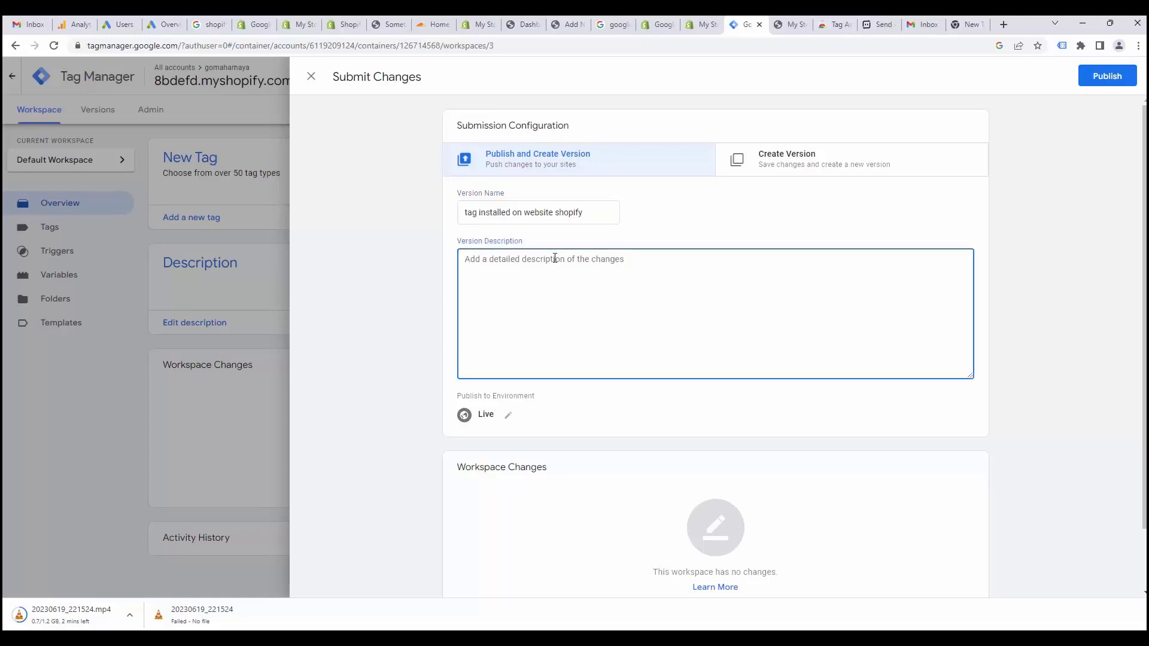
{"action": "key", "text": "ctrl+v"}
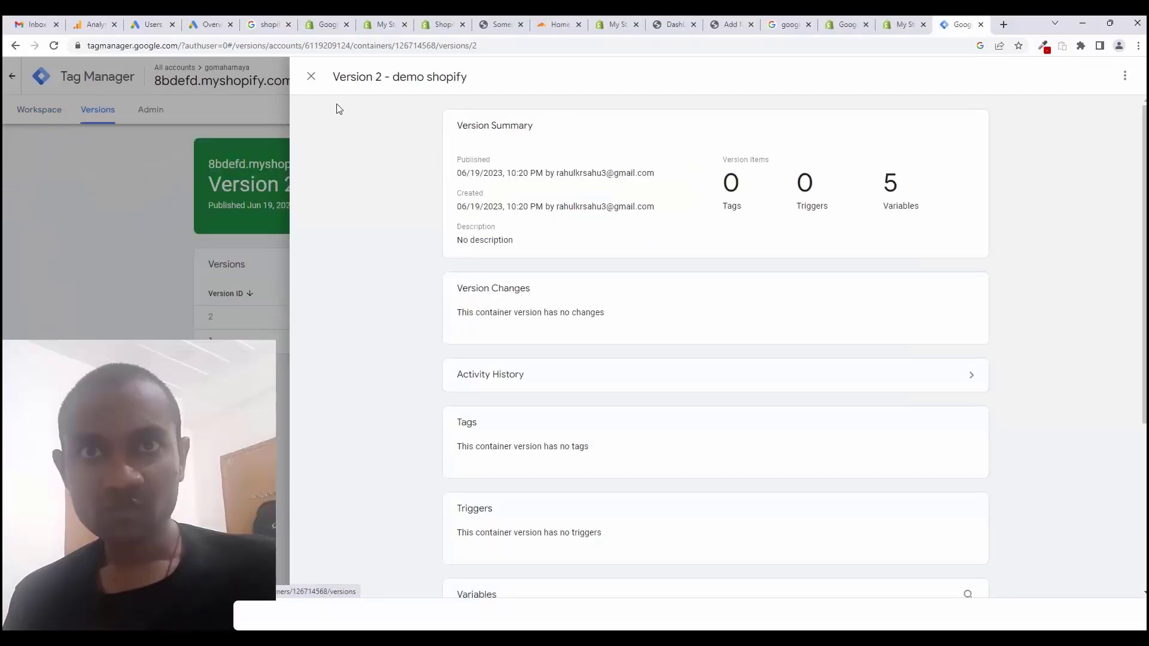
{"action": "left_click", "coordinate": [308, 77]}
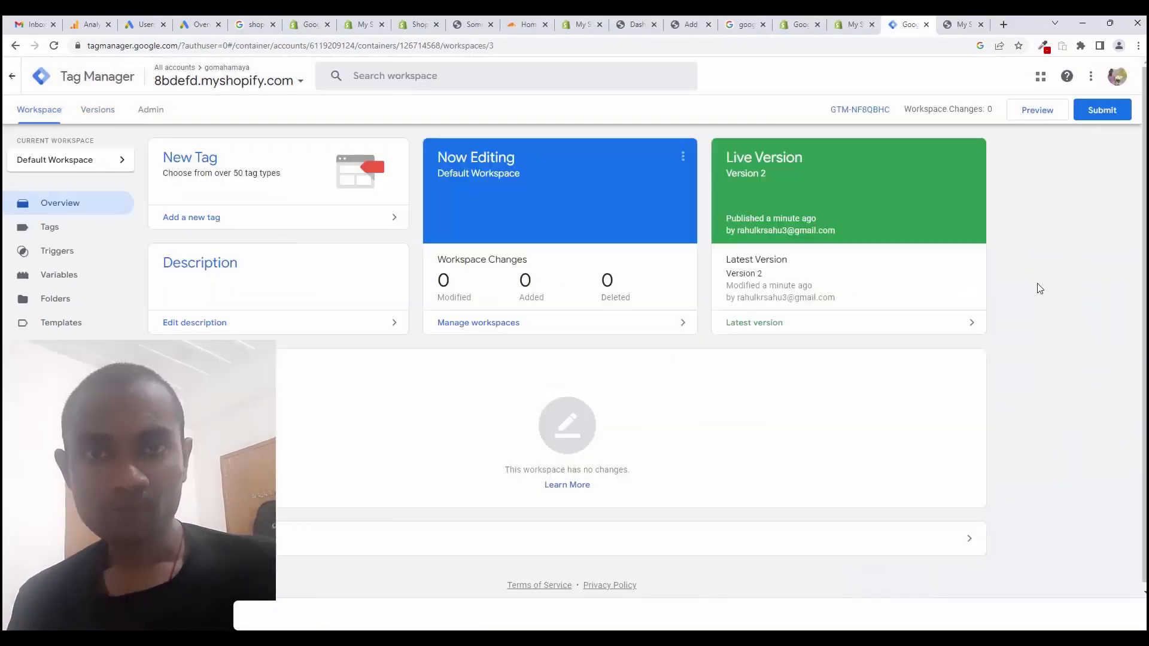
- Search Google for "google tag manager extension" and add the Tag Assistant Legacy (by Google) extension to Chrome
{"action": "left_click", "coordinate": [1002, 25]}
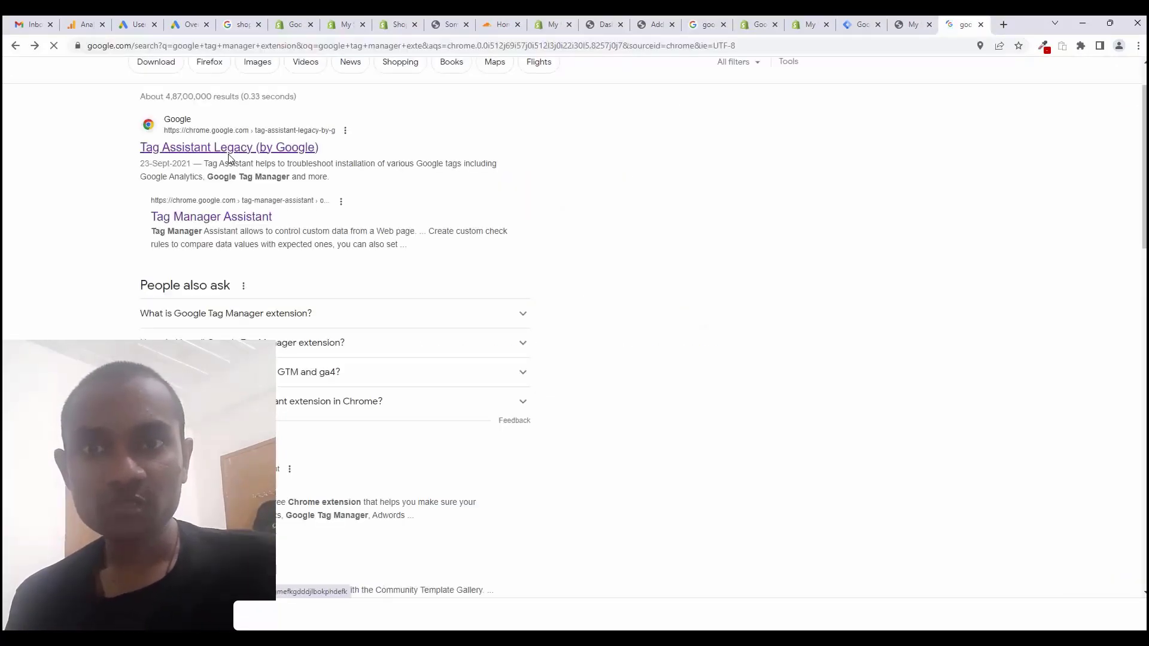
{"action": "scroll", "coordinate": [222, 180], "scroll_direction": "up", "scroll_amount": 1}
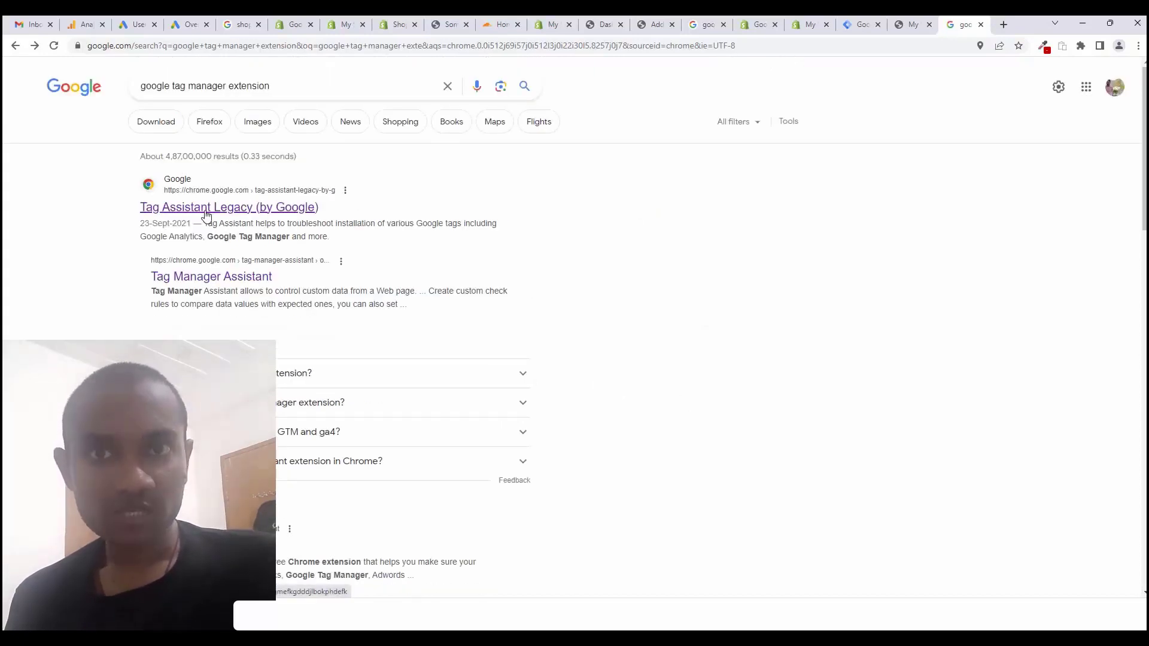
{"action": "left_click", "coordinate": [205, 212]}
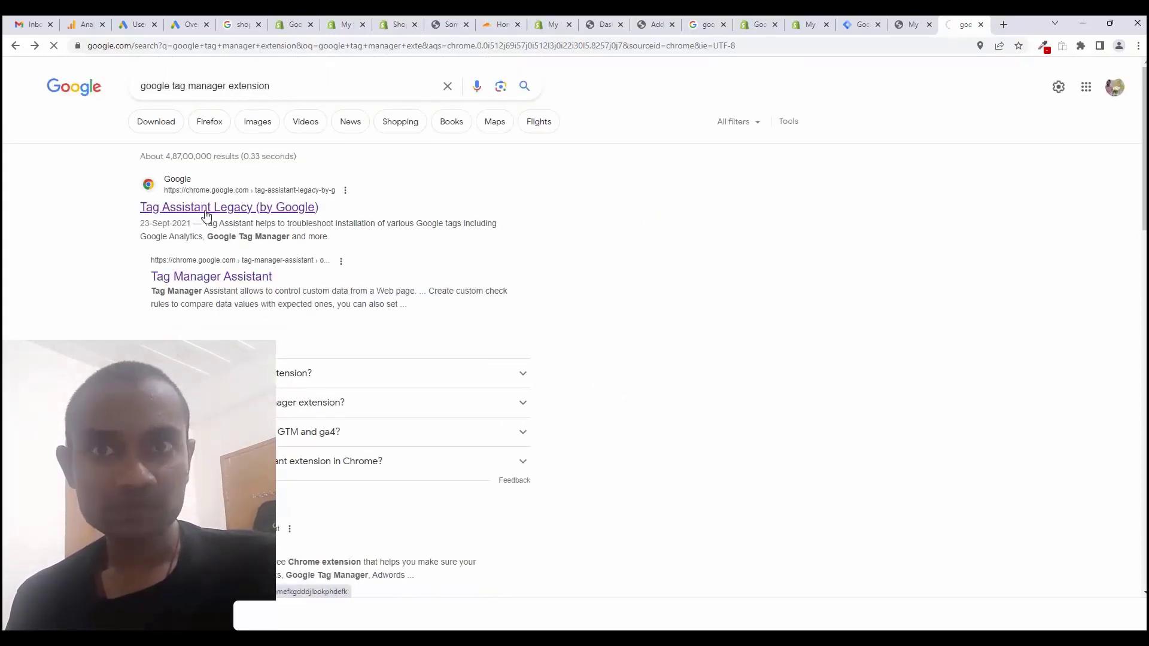
{"action": "left_click", "coordinate": [833, 167]}
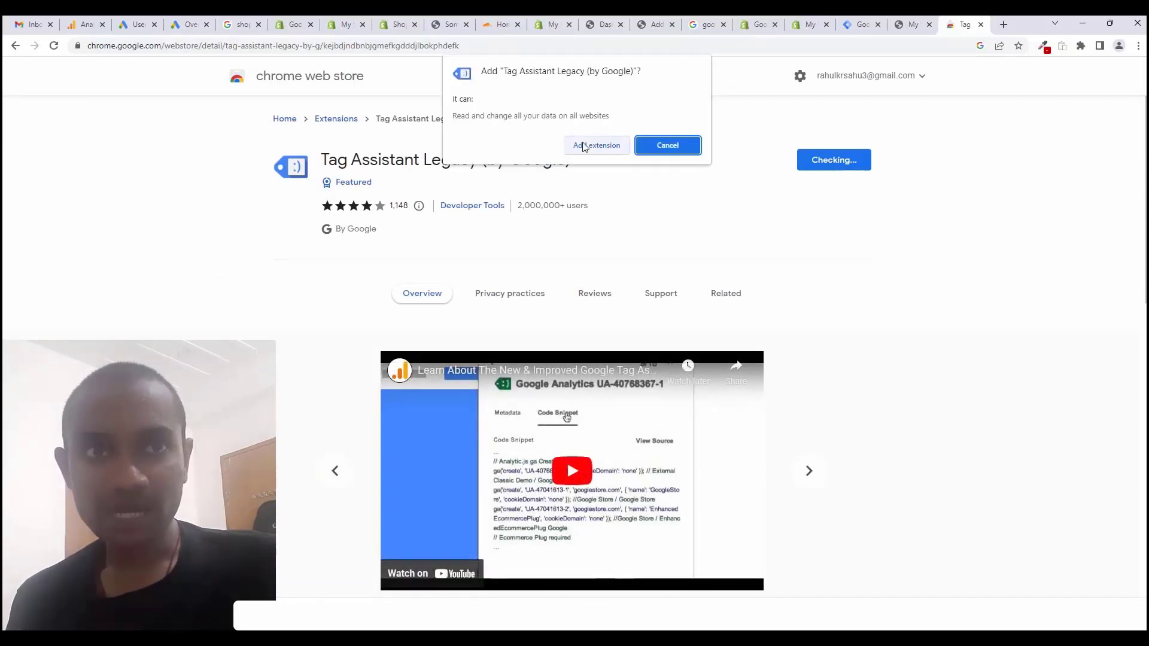
{"action": "left_click", "coordinate": [584, 147]}
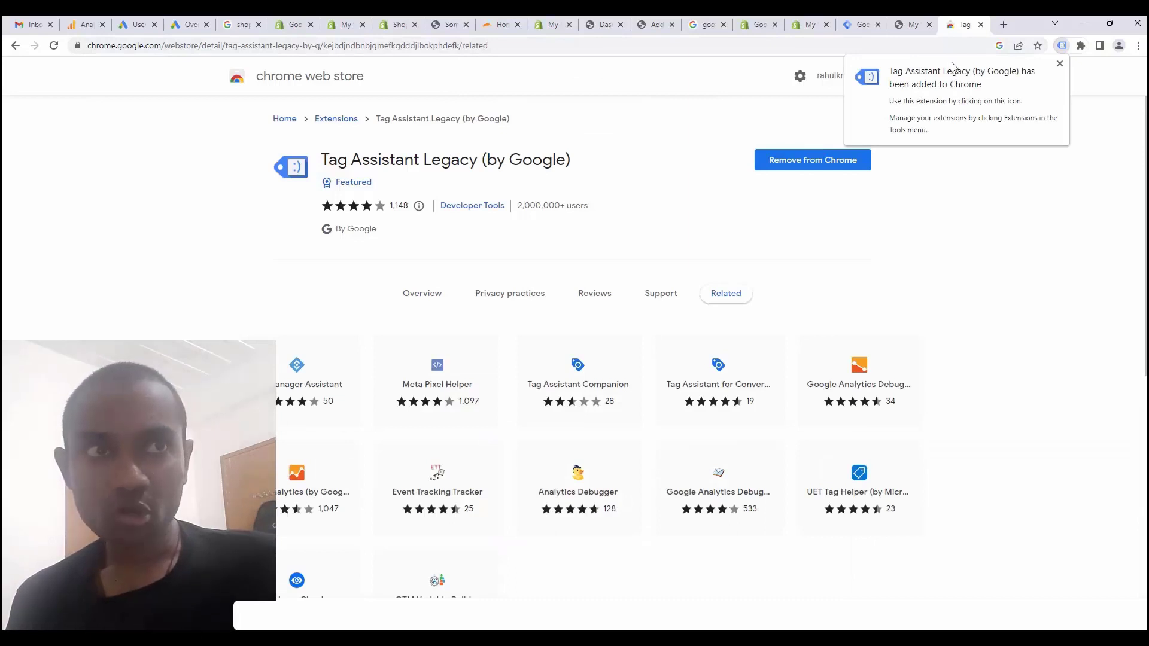
- Switch to the My Store storefront, reload it and pin the Tag Assistant Legacy extension
{"action": "left_click", "coordinate": [907, 25]}
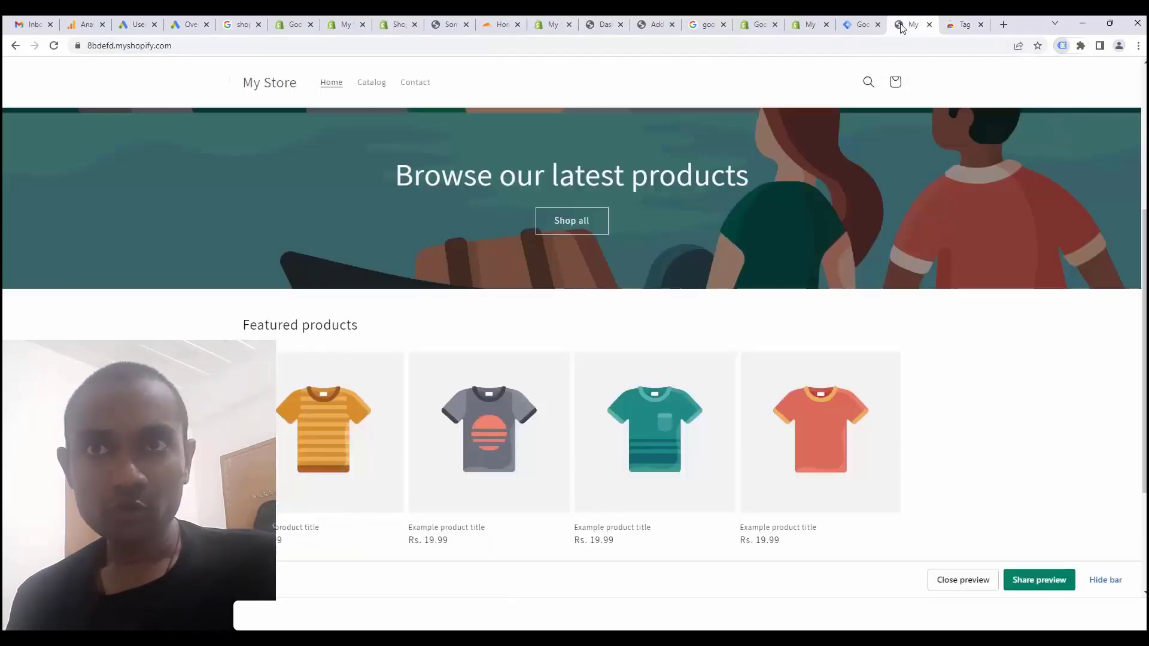
{"action": "left_click", "coordinate": [53, 48]}
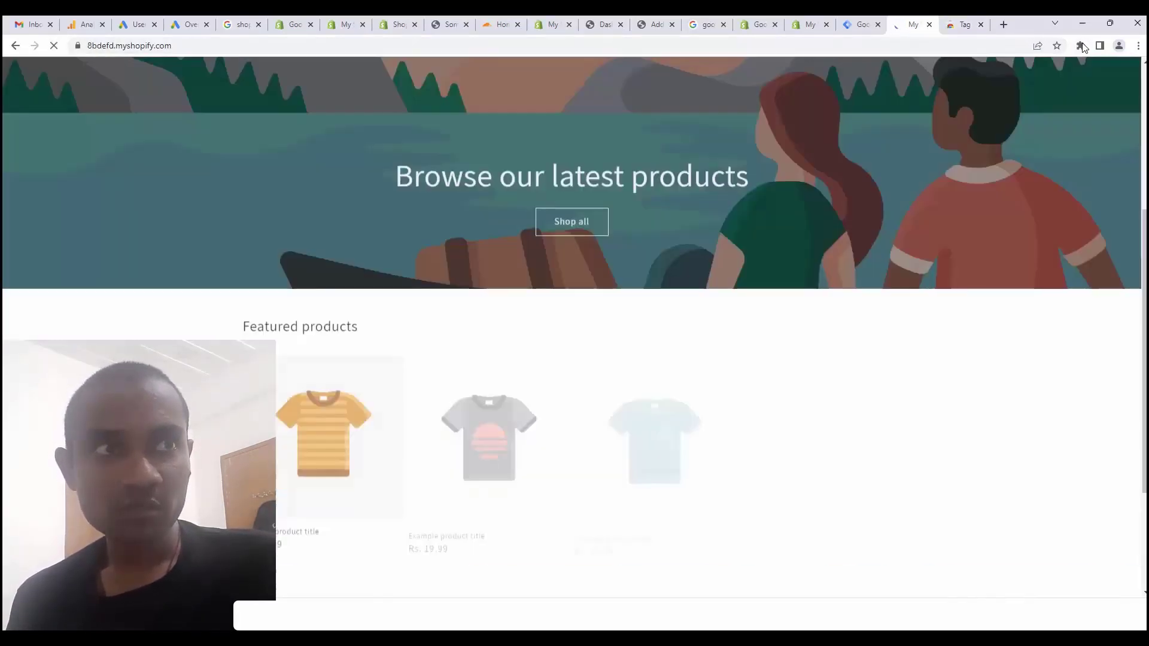
{"action": "left_click", "coordinate": [1082, 46]}
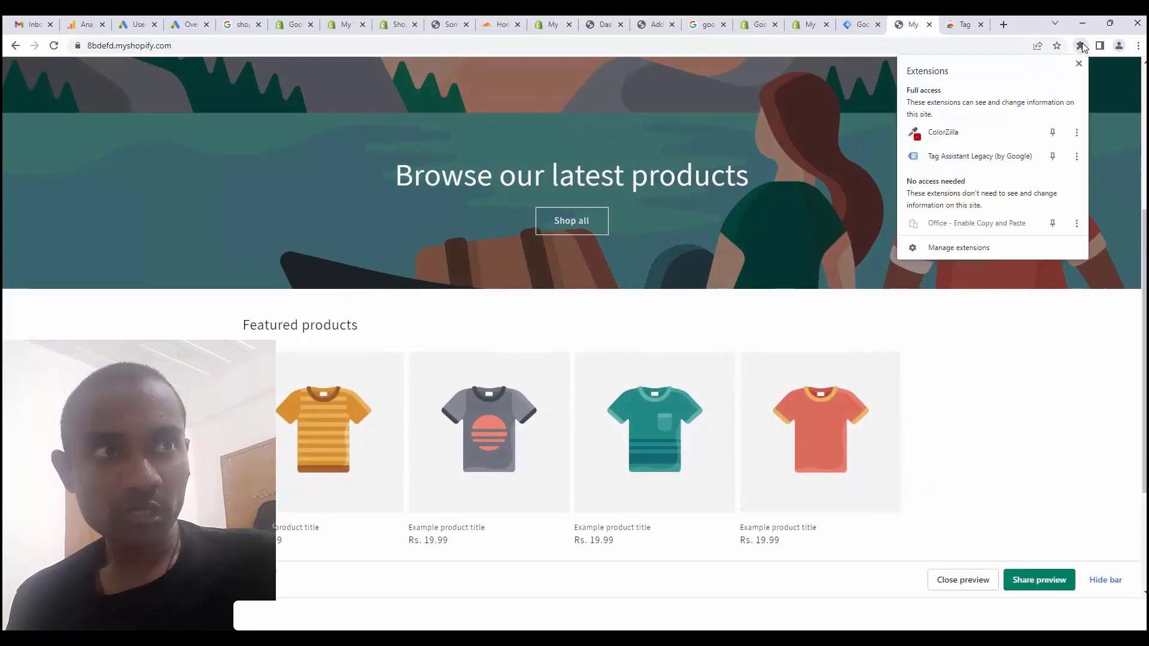
{"action": "left_click", "coordinate": [1053, 156]}
{"action": "left_click", "coordinate": [1119, 126]}
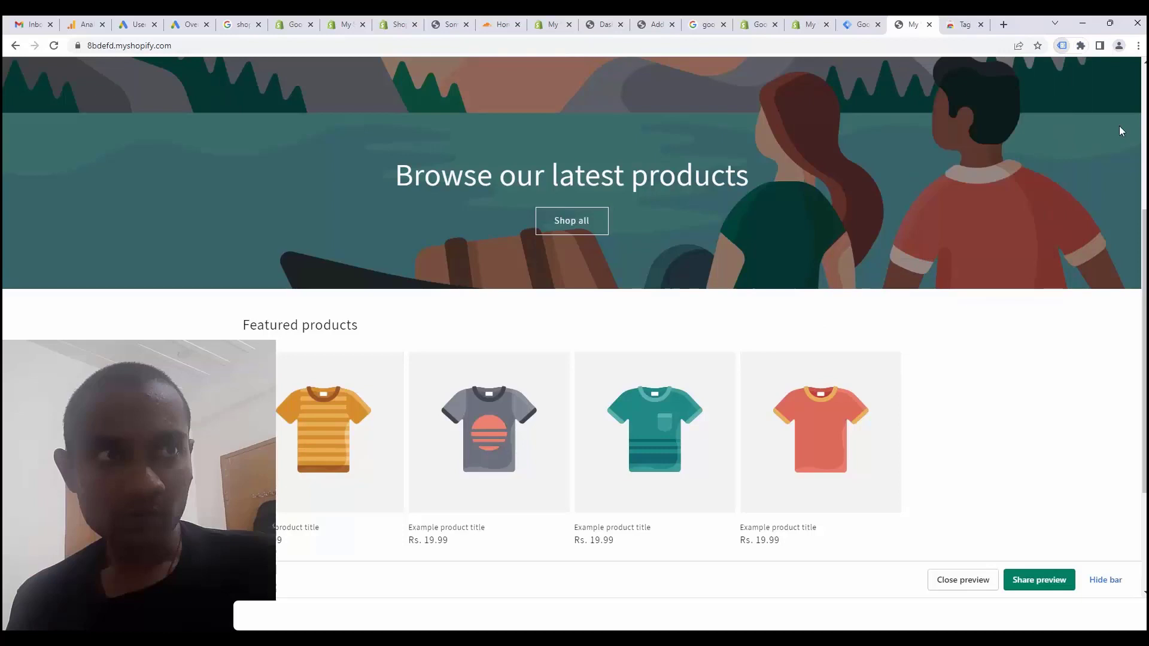
- Accept Tag Assistant Legacy's default tag checks, enable it on the storefront, and reload the page to view the tag analysis
{"action": "left_click", "coordinate": [1061, 47]}
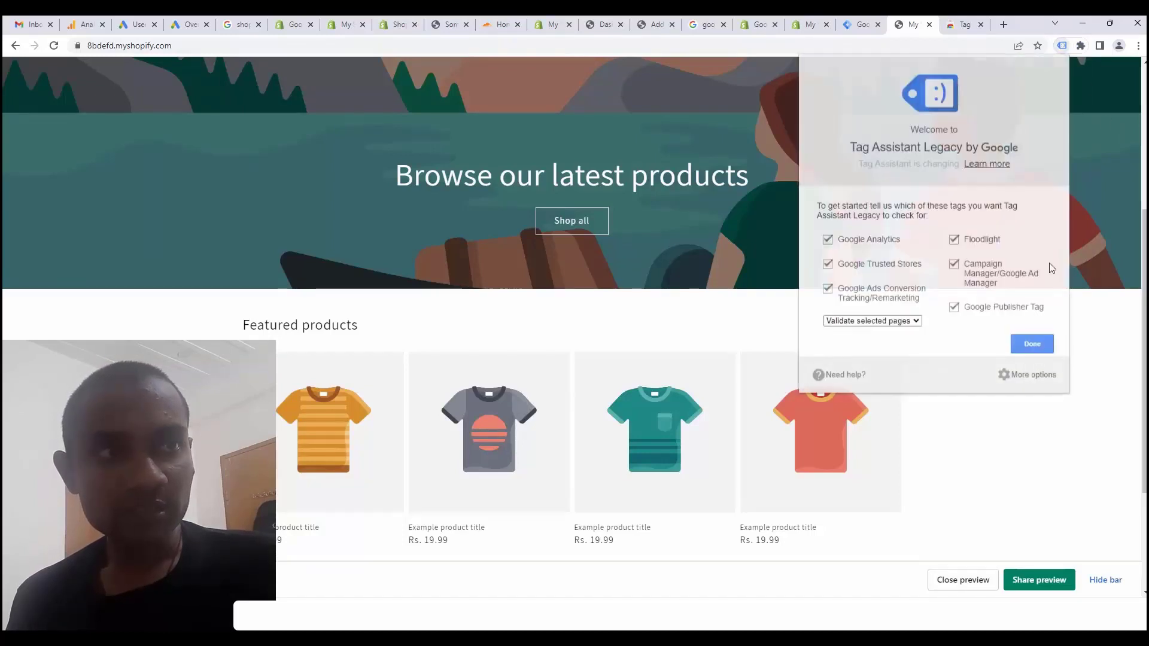
{"action": "left_click", "coordinate": [1035, 344]}
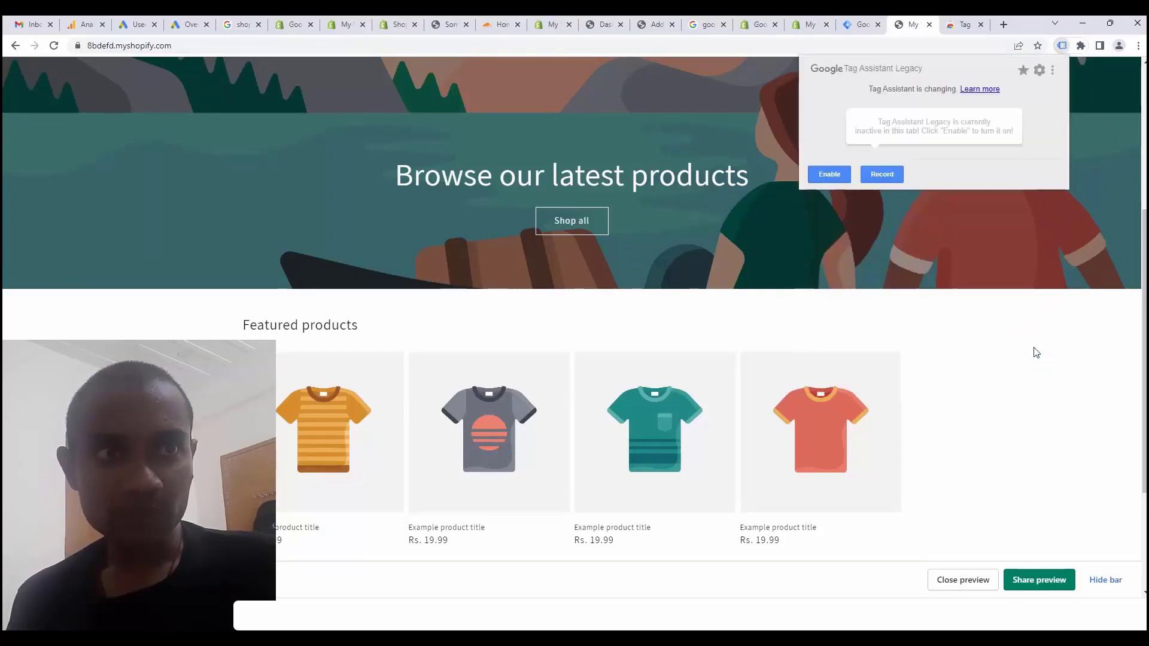
{"action": "left_click", "coordinate": [829, 175]}
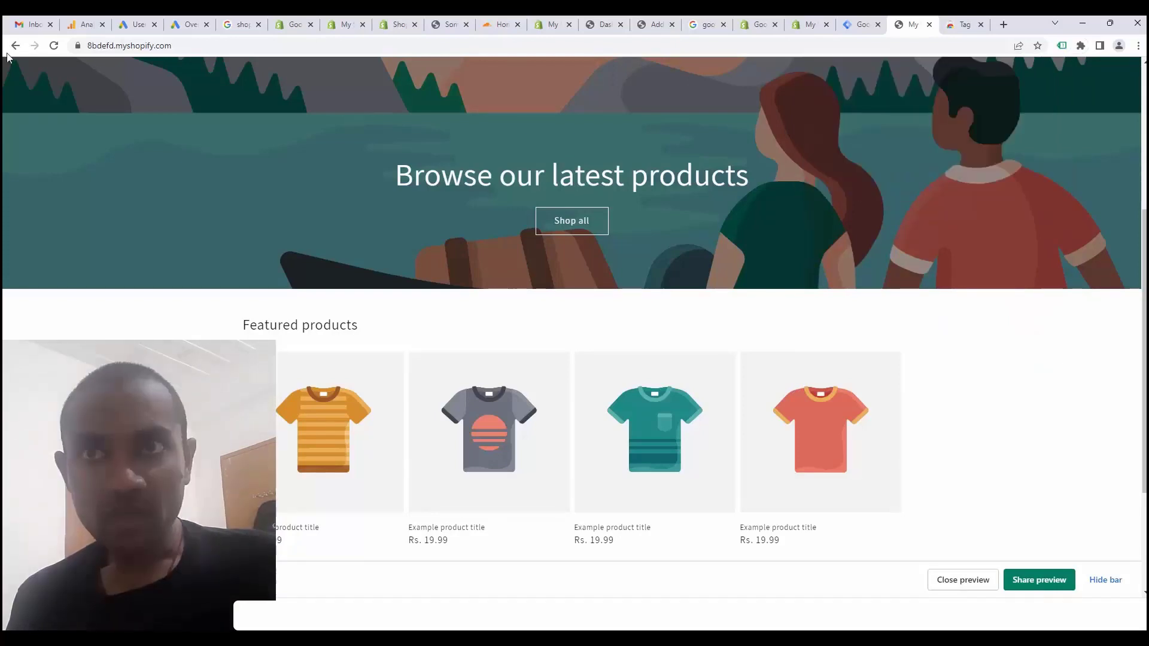
{"action": "left_click", "coordinate": [54, 46]}
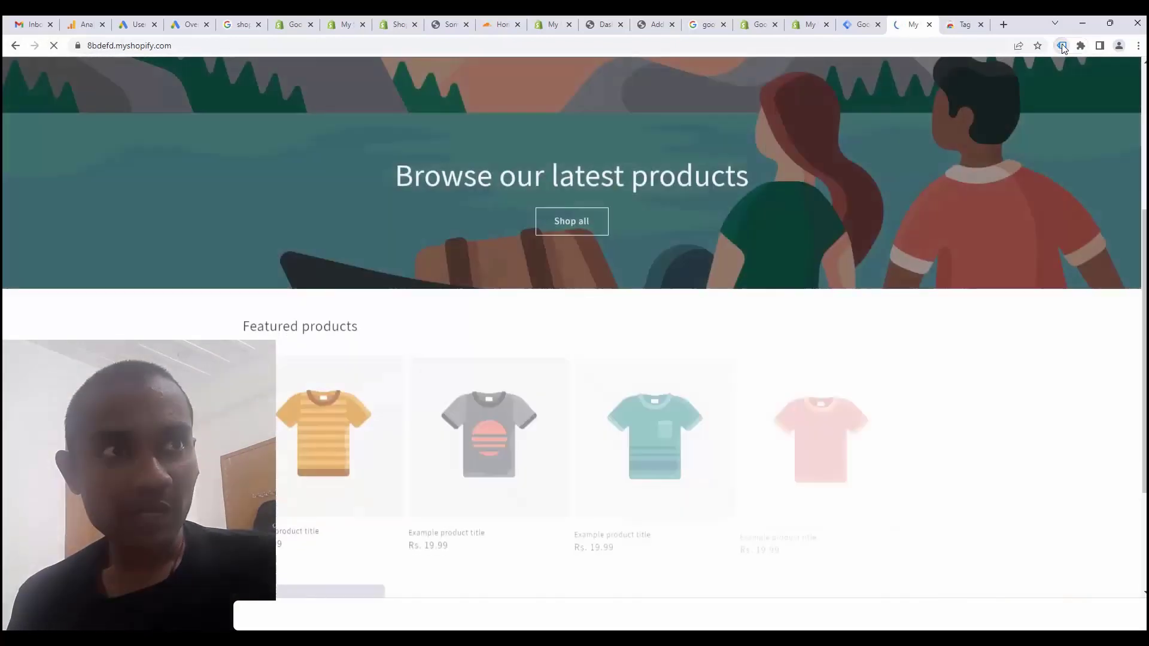
{"action": "left_click", "coordinate": [1061, 46]}
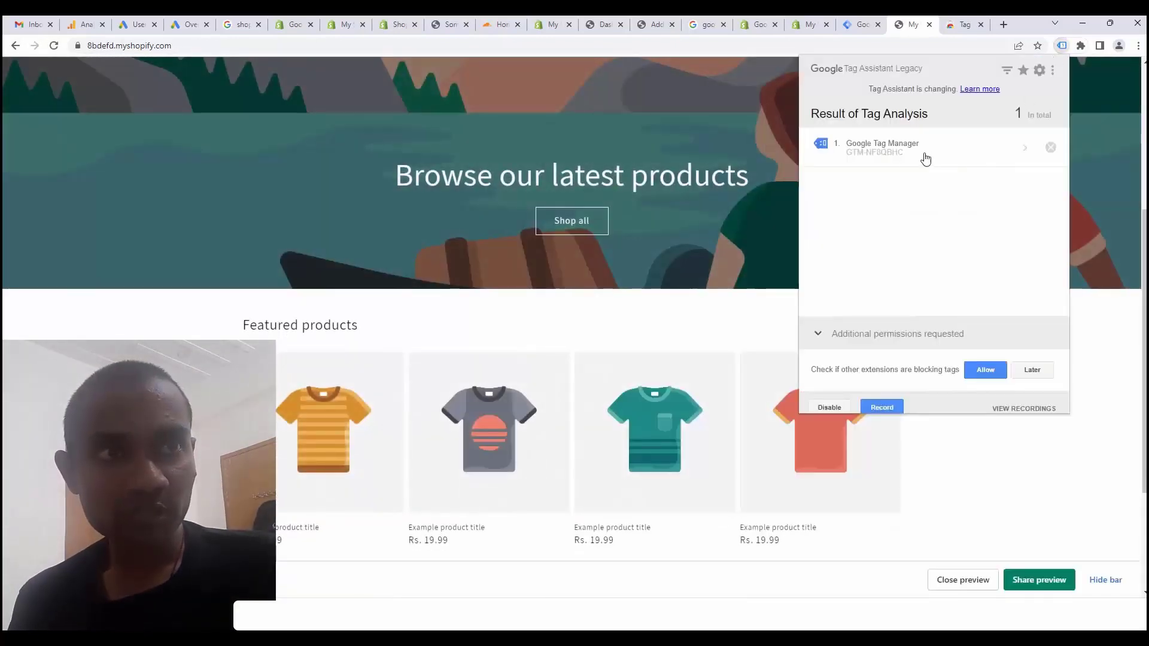